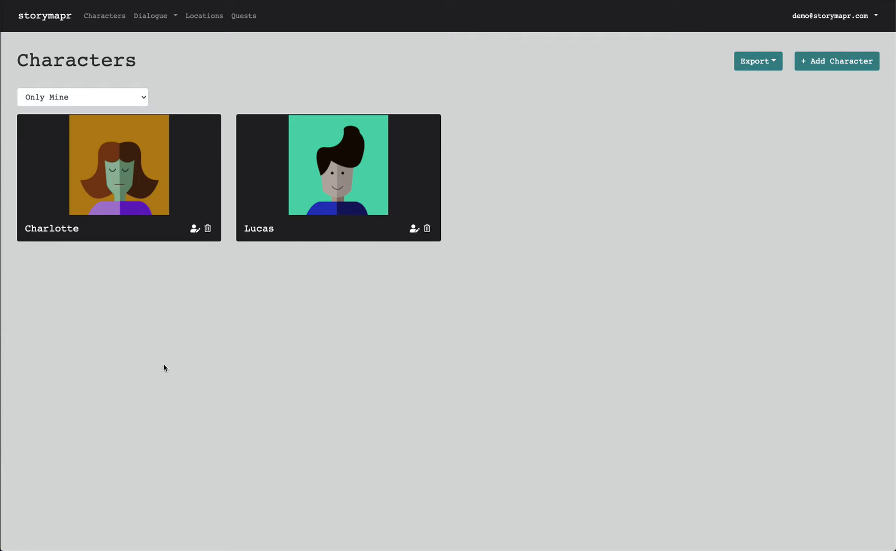
# Review the character profiles of Charlotte and Lucas, including their descriptions, colors and properties.
pyautogui.click(146, 181)
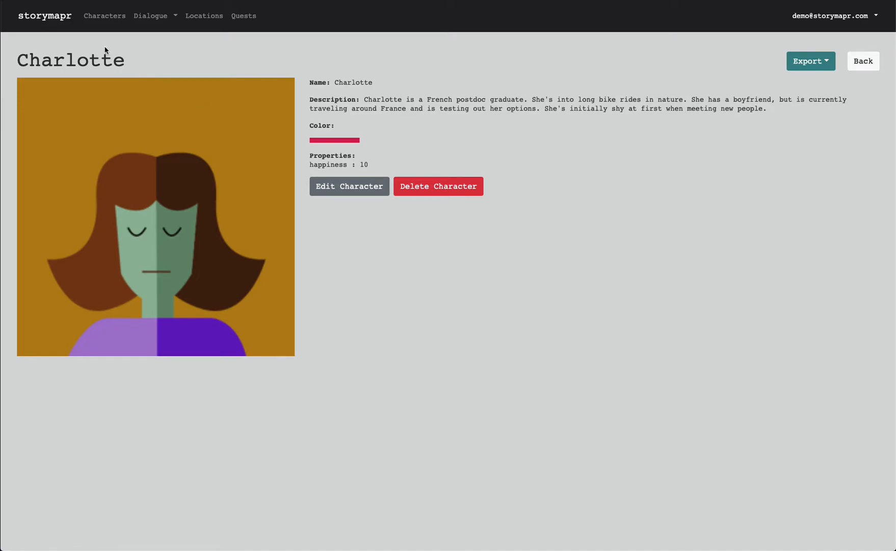
pyautogui.click(112, 19)
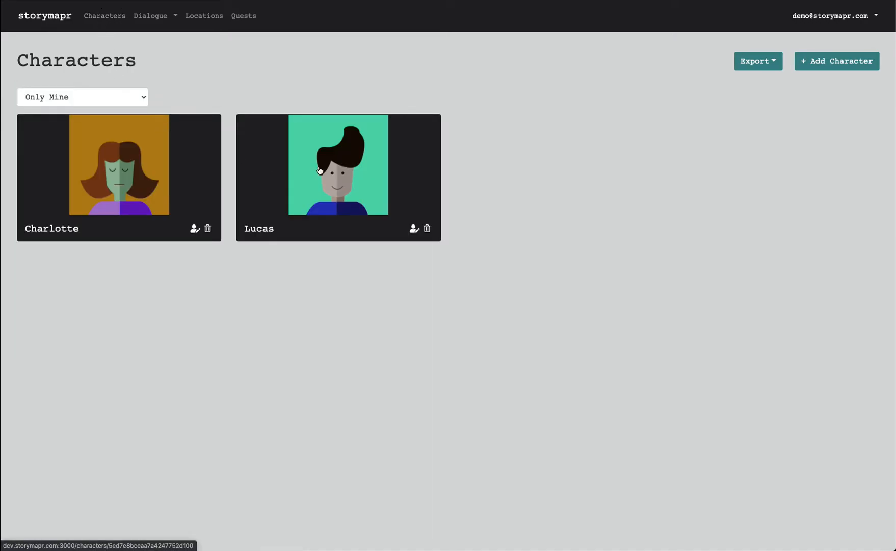
pyautogui.click(320, 171)
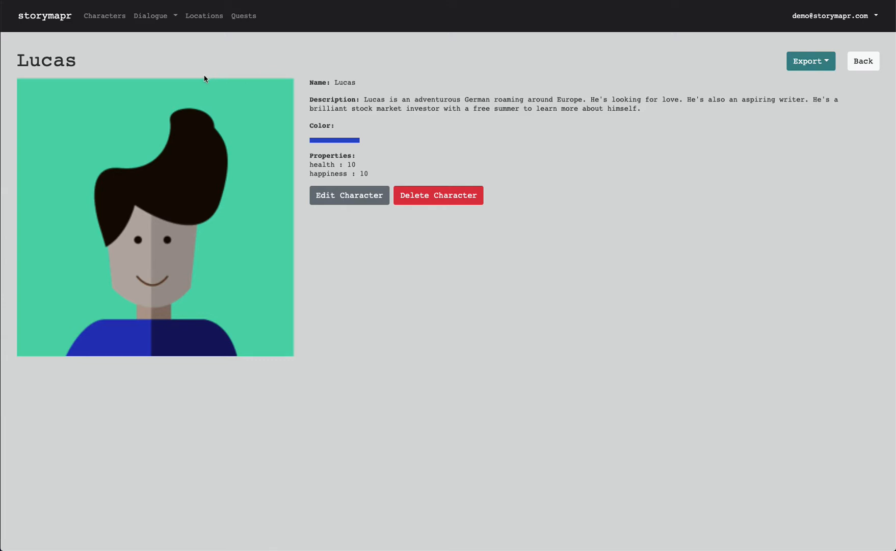
# Create a new dialogue tree named "Lucas invites Charlotte" with automatic saving turned off, and go to its workbench, dismissing the tool tips.
pyautogui.click(167, 23)
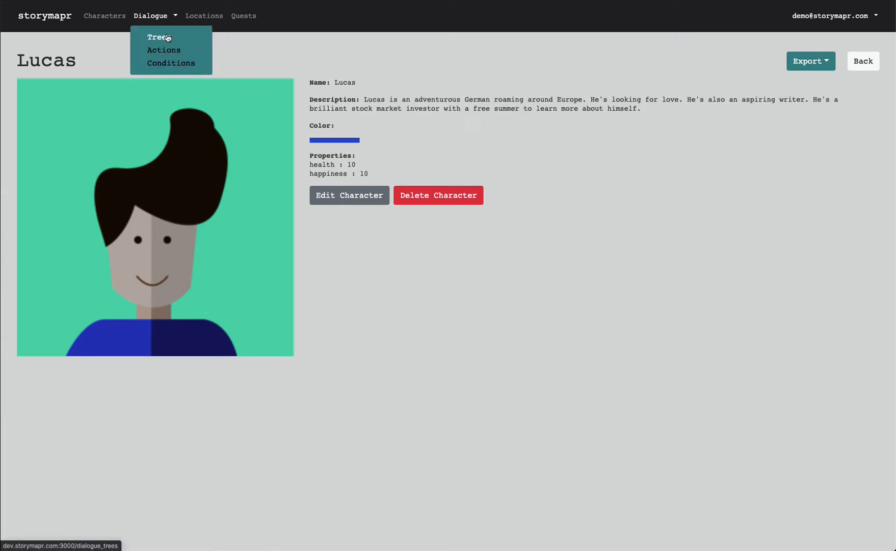
pyautogui.click(168, 37)
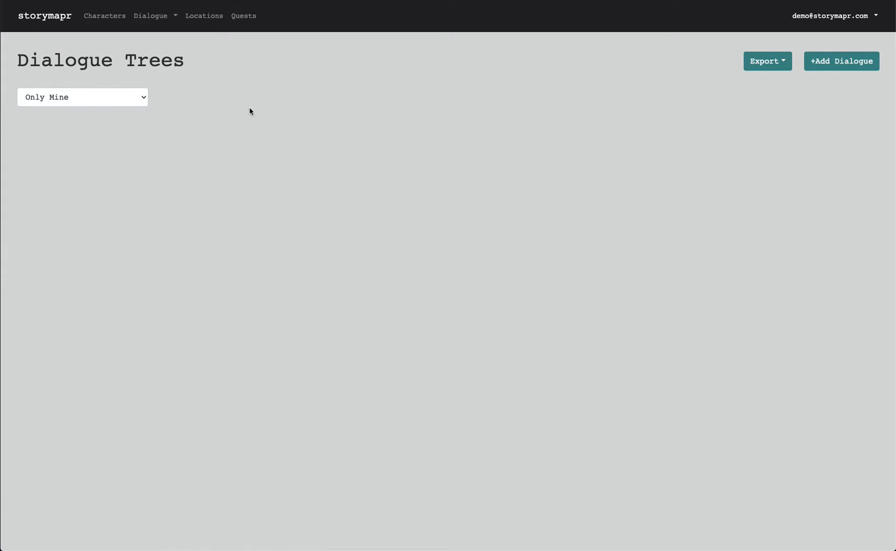
pyautogui.click(857, 65)
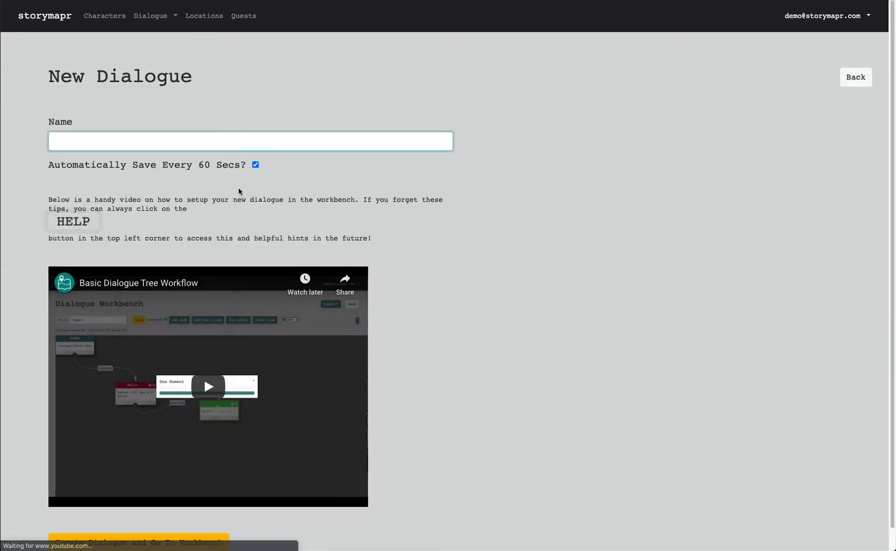
pyautogui.write('Lucas')
pyautogui.press('Down')
pyautogui.press('Down')
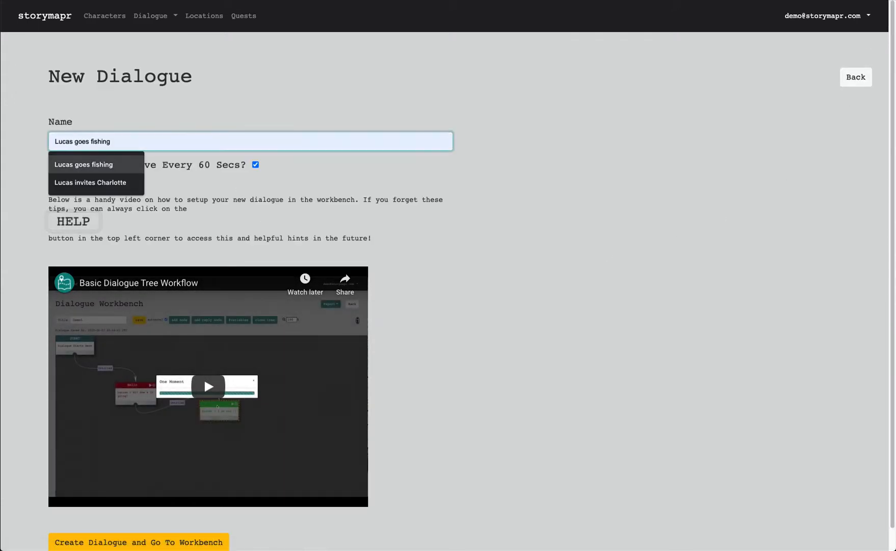
pyautogui.press('Return')
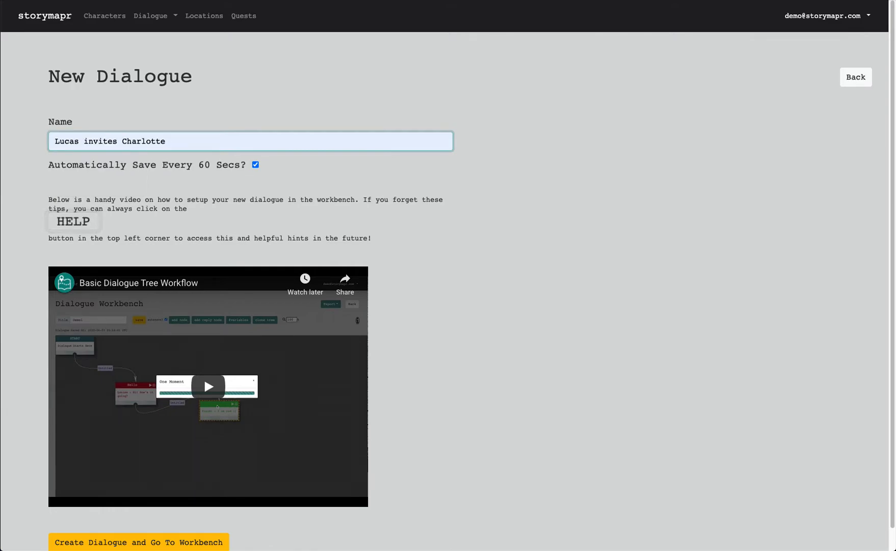
pyautogui.click(256, 164)
pyautogui.scroll(-1, 472, 260)
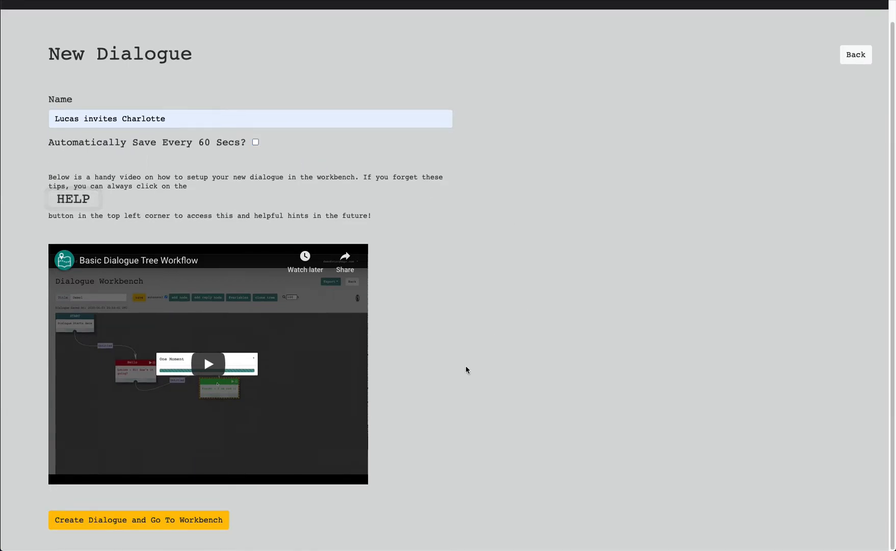
pyautogui.click(190, 528)
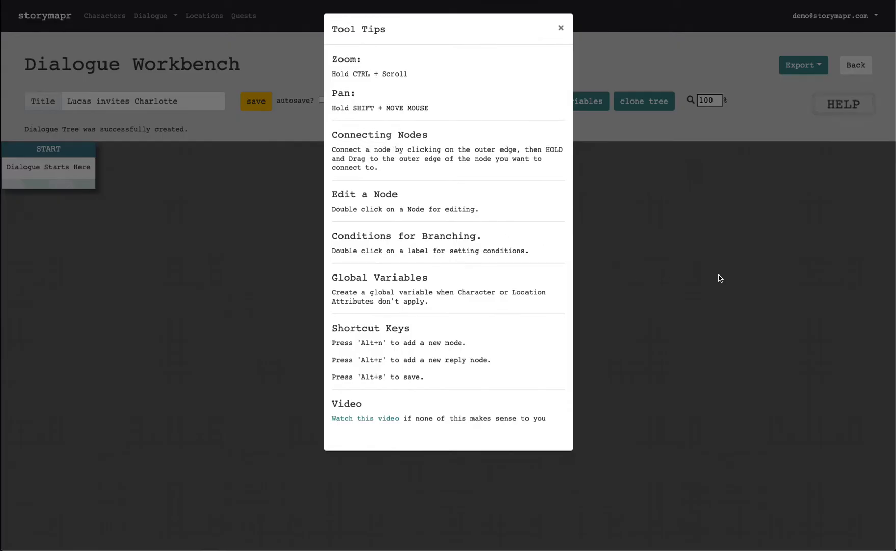
pyautogui.click(722, 278)
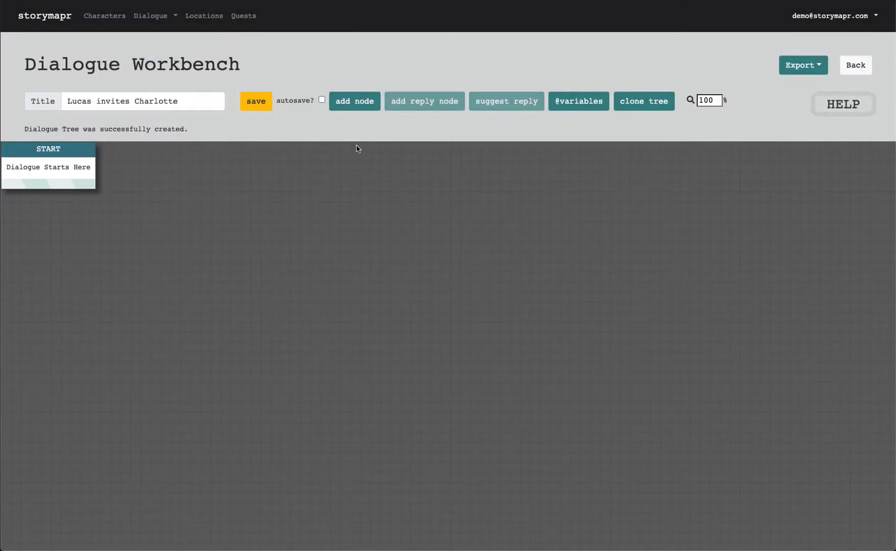
# Add a node below START with speaker Lucas, listener Charlotte and content "Hey there...are you free to go biking tomorrow? I know a great lake nearby!".
pyautogui.click(362, 102)
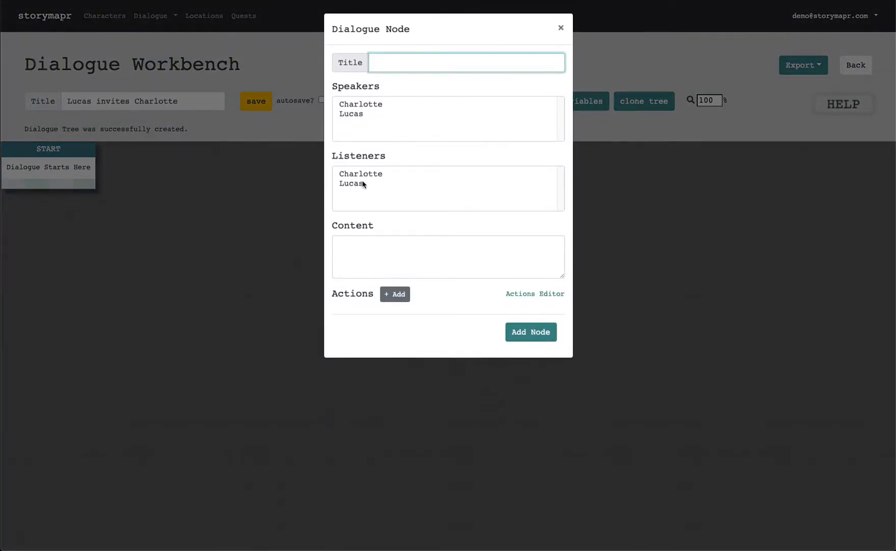
pyautogui.click(364, 115)
pyautogui.click(379, 175)
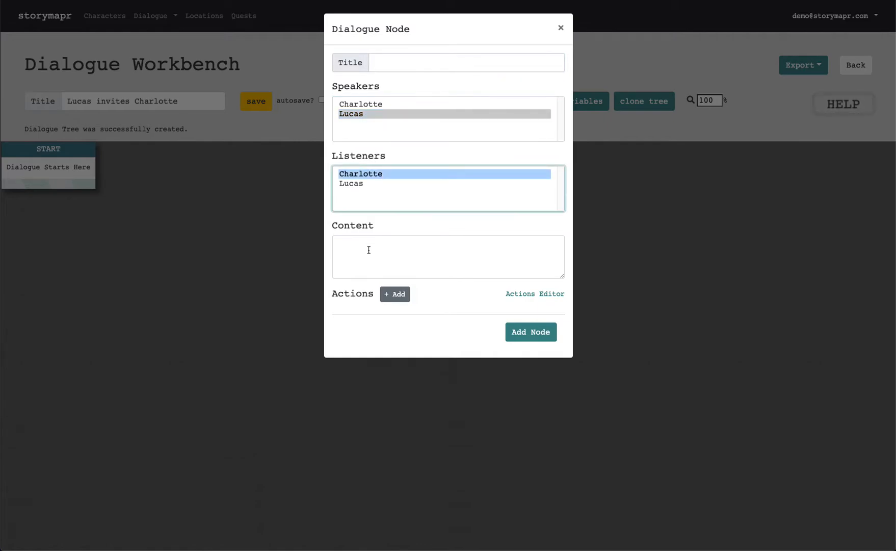
pyautogui.click(365, 249)
pyautogui.write('Hey there')
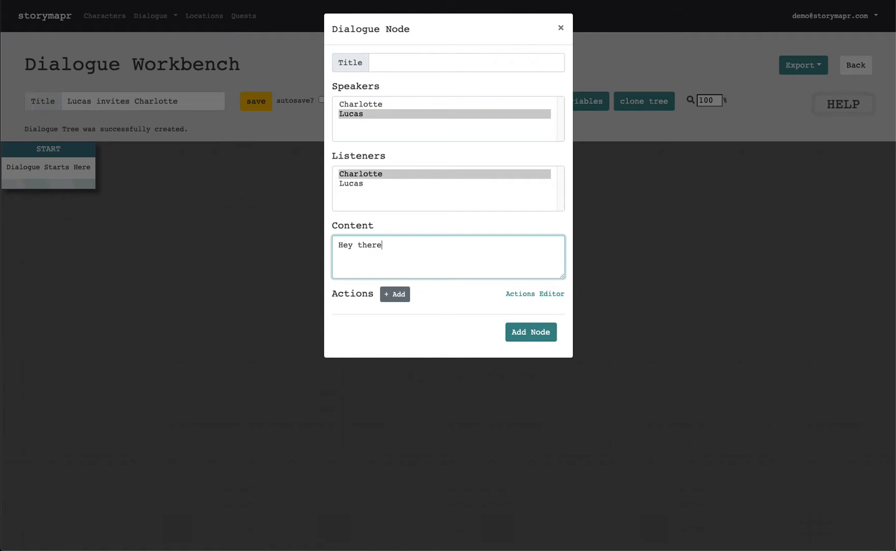
pyautogui.write('...are you free to go biking tomorrow')
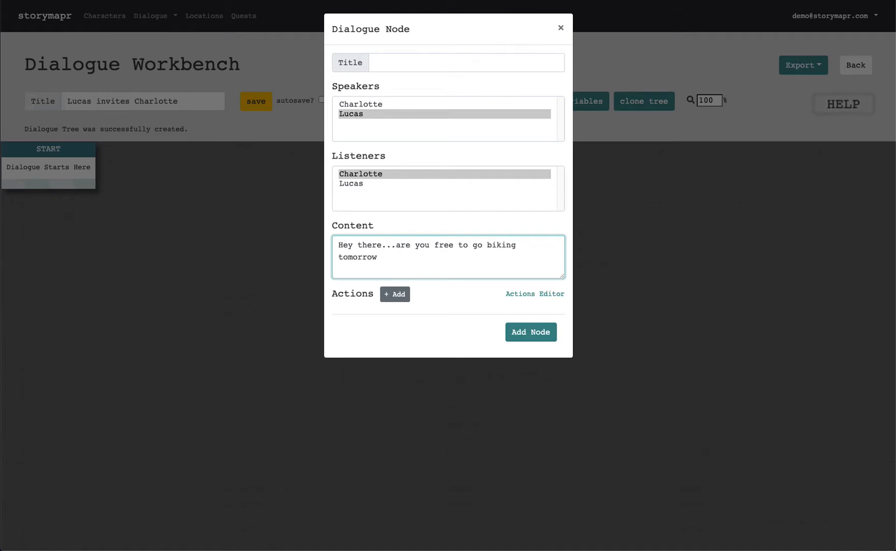
pyautogui.write('?  I know a great lake neaby')
pyautogui.press('BackSpace')
pyautogui.press('BackSpace')
pyautogui.write('rby!')
pyautogui.click(531, 332)
pyautogui.moveTo(124, 214); pyautogui.dragTo(240, 259)
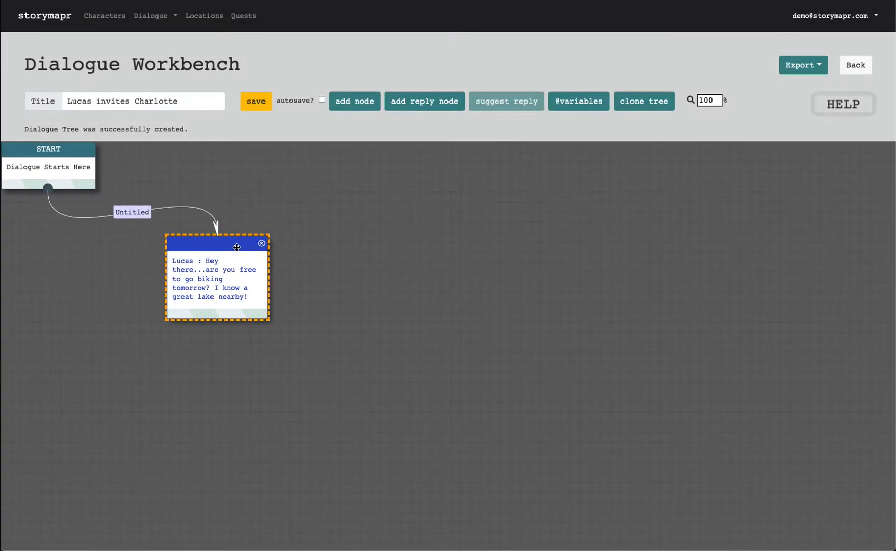
# Save the dialogue, generate suggested replies to Lucas's biking invitation, and spread Charlotte's three reply nodes apart.
pyautogui.click(256, 104)
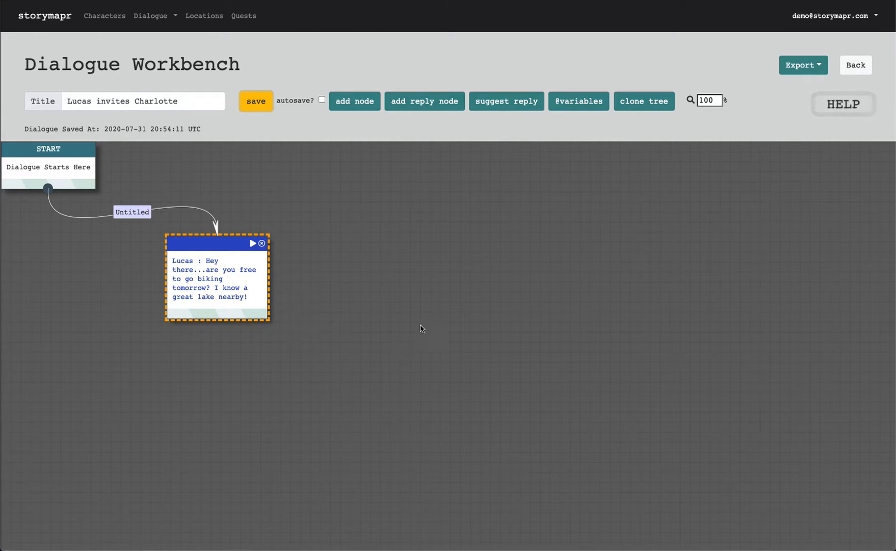
pyautogui.click(516, 102)
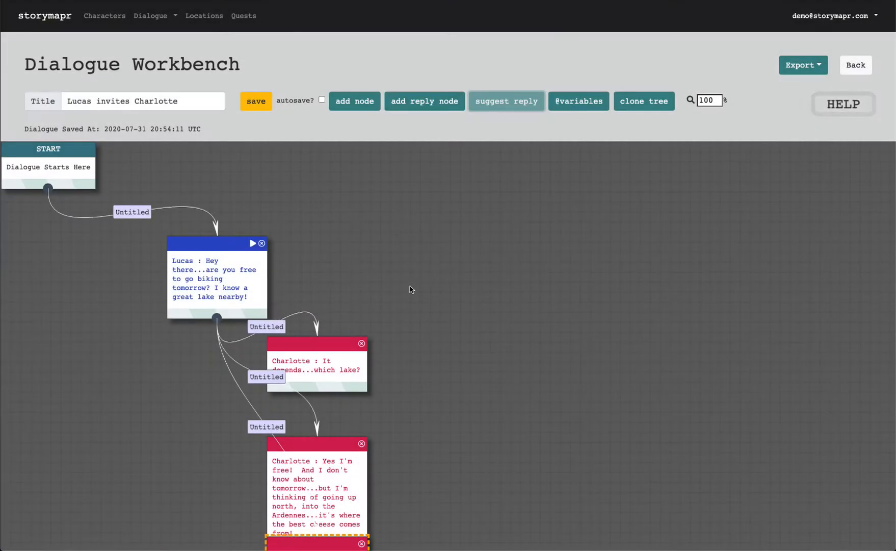
pyautogui.moveTo(338, 342); pyautogui.dragTo(462, 202)
pyautogui.moveTo(323, 444); pyautogui.dragTo(571, 298)
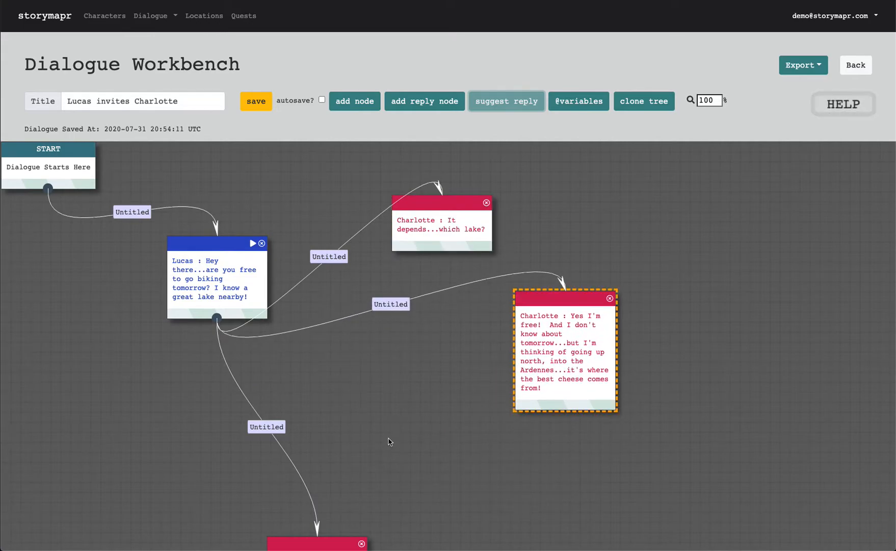
pyautogui.moveTo(402, 430); pyautogui.dragTo(421, 403)
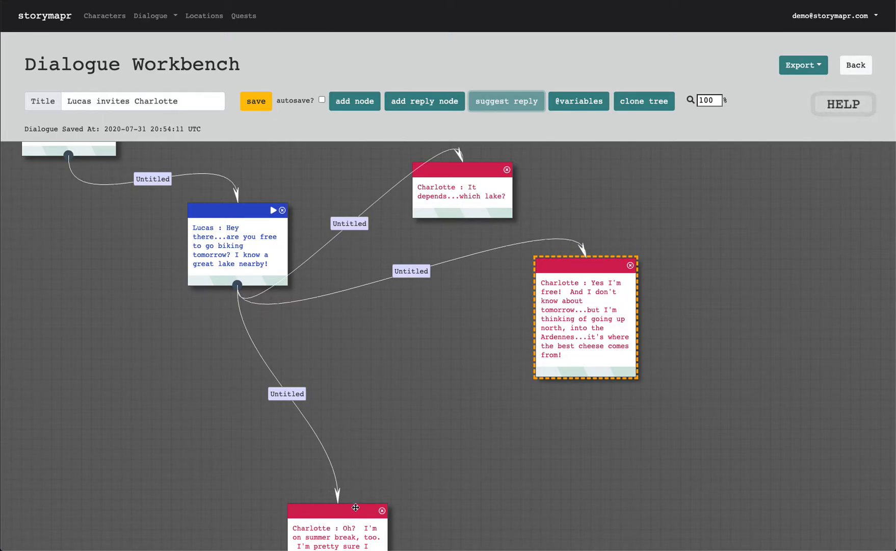
pyautogui.moveTo(356, 512); pyautogui.dragTo(430, 332)
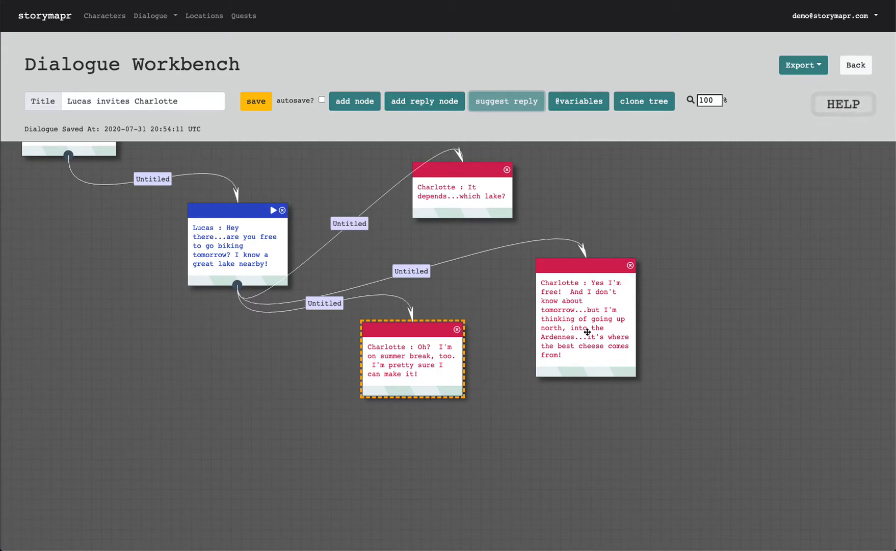
# Delete Charlotte's reply node about going north into the Ardennes and save the dialogue.
pyautogui.click(631, 265)
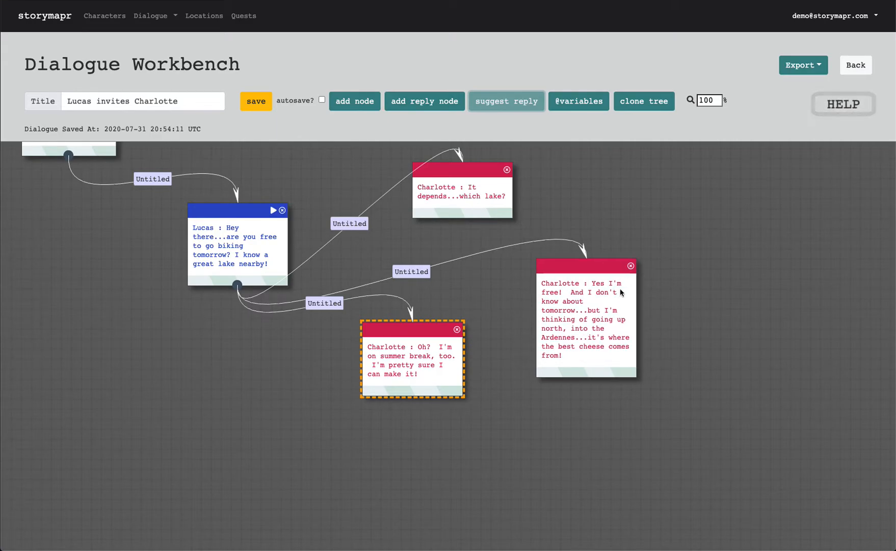
pyautogui.click(539, 55)
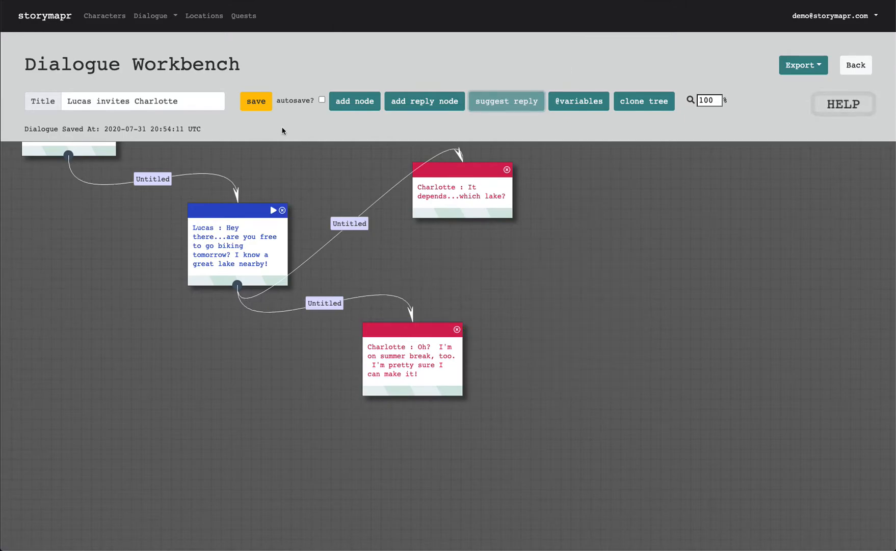
pyautogui.click(265, 105)
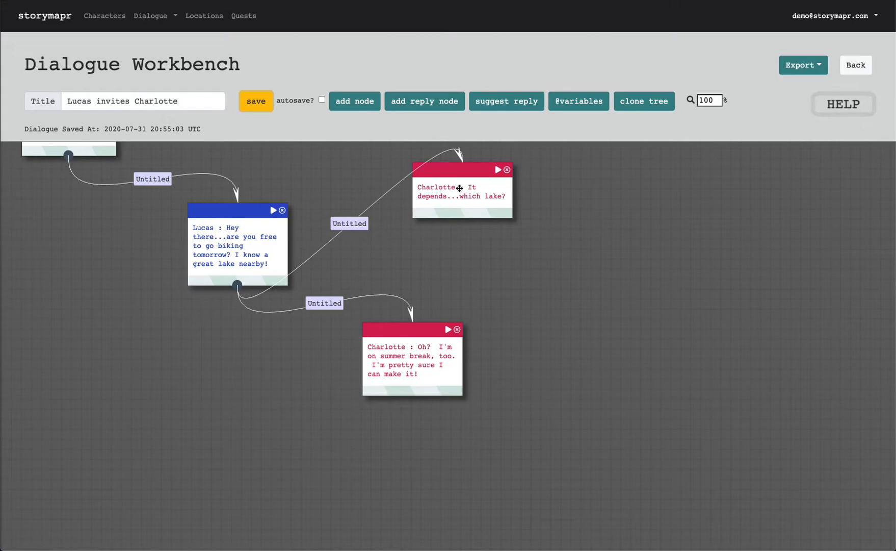
# Generate suggested replies to Charlotte's "It depends...which lake?" node and arrange Lucas's three replies so they no longer overlap.
pyautogui.click(459, 189)
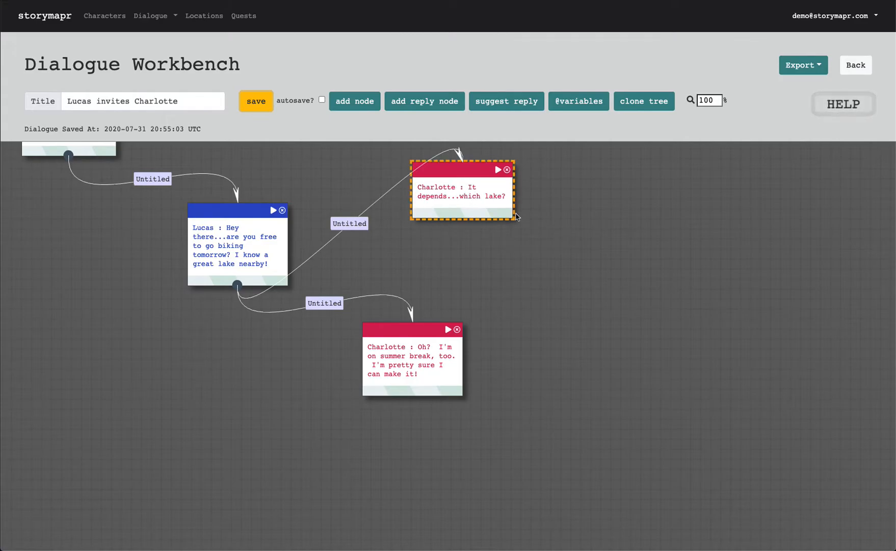
pyautogui.click(514, 107)
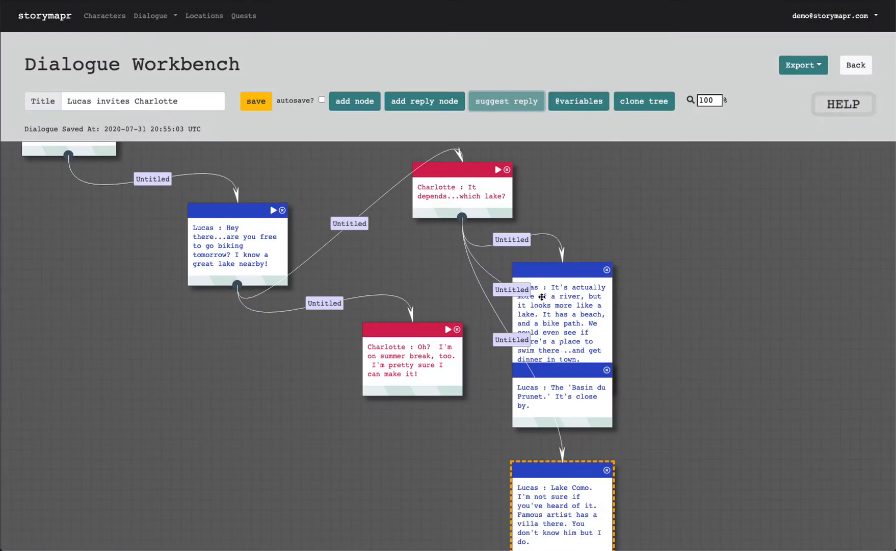
pyautogui.moveTo(559, 271); pyautogui.dragTo(659, 192)
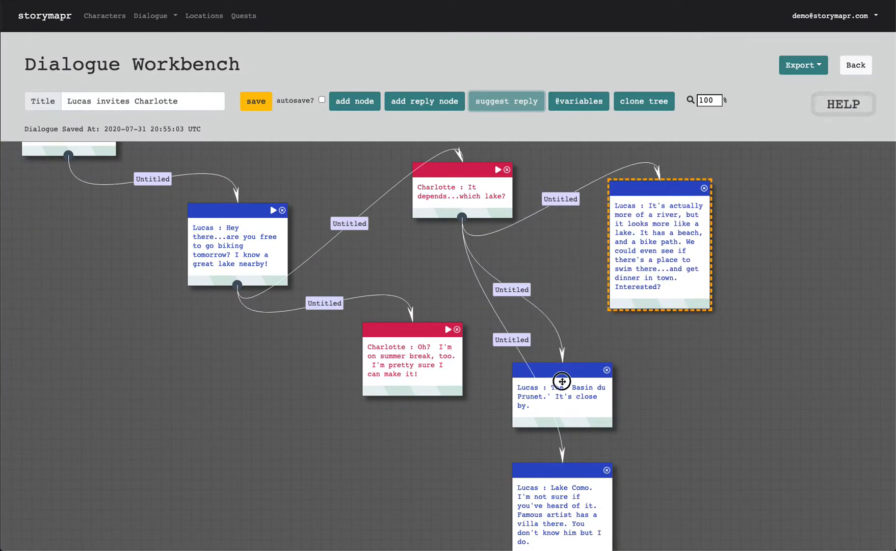
pyautogui.moveTo(563, 382); pyautogui.dragTo(662, 382)
pyautogui.moveTo(577, 471); pyautogui.dragTo(588, 443)
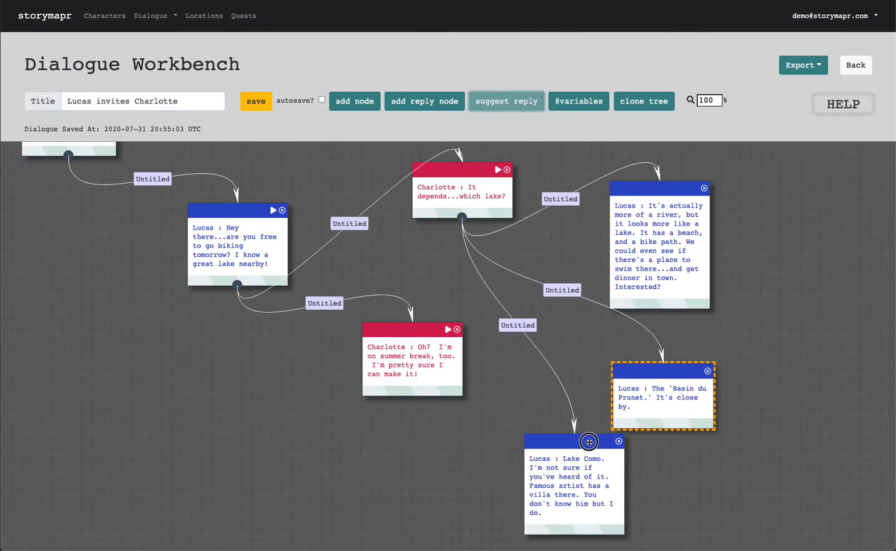
pyautogui.moveTo(674, 376); pyautogui.dragTo(788, 325)
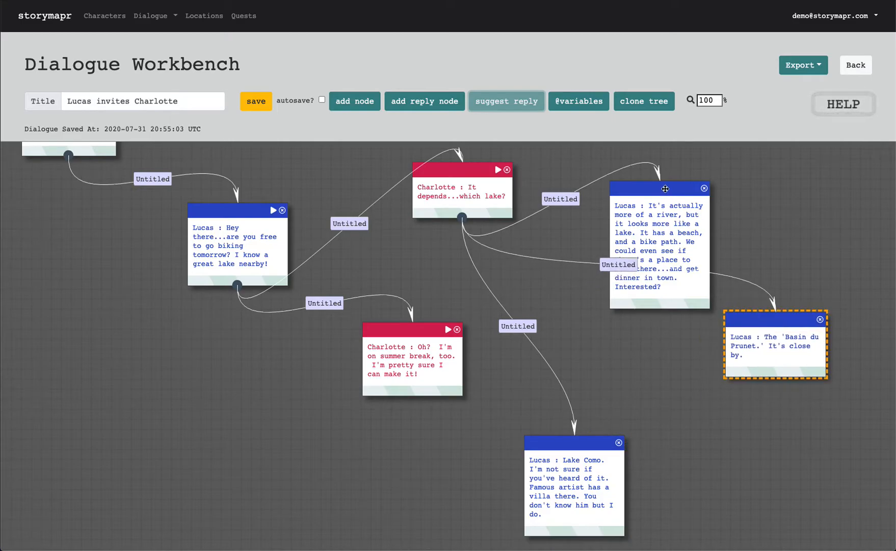
pyautogui.moveTo(666, 188); pyautogui.dragTo(697, 166)
pyautogui.moveTo(593, 441); pyautogui.dragTo(645, 368)
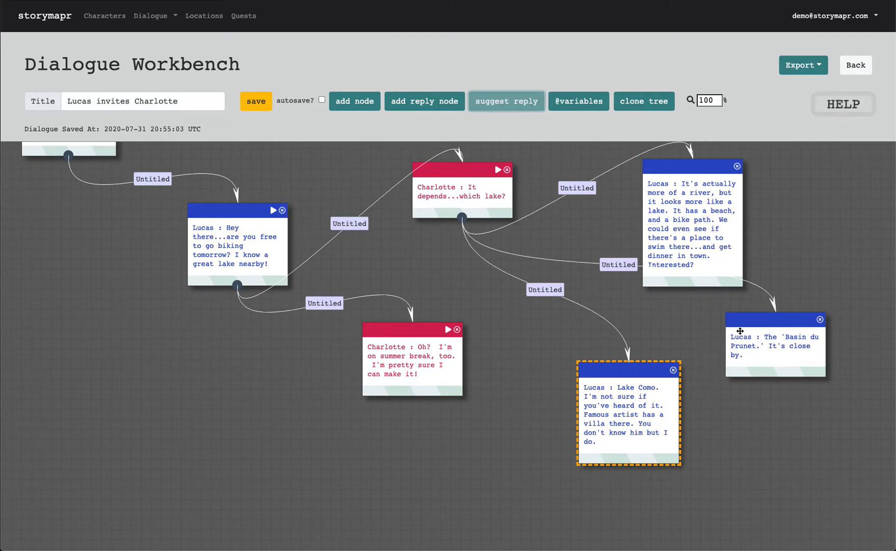
# Generate suggested replies to Charlotte's summer break node and arrange Lucas's three replies around the space beneath it.
pyautogui.click(422, 364)
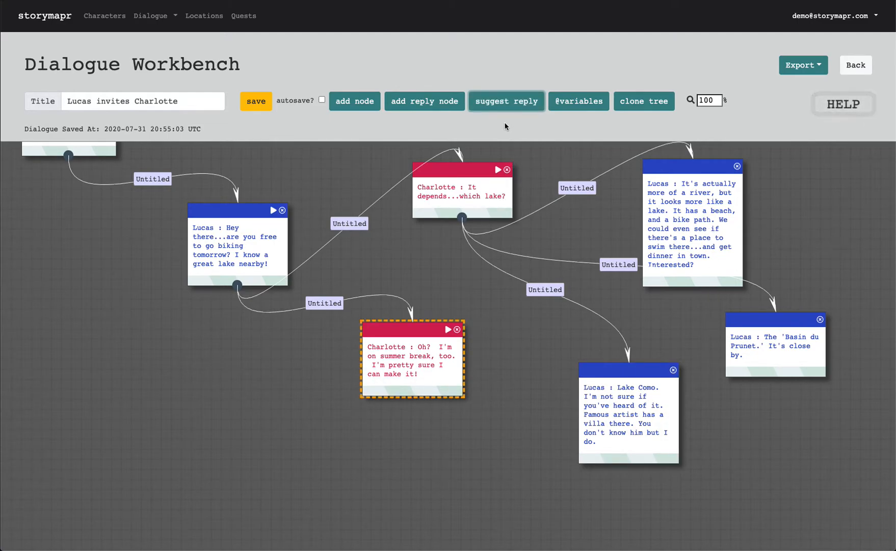
pyautogui.click(506, 102)
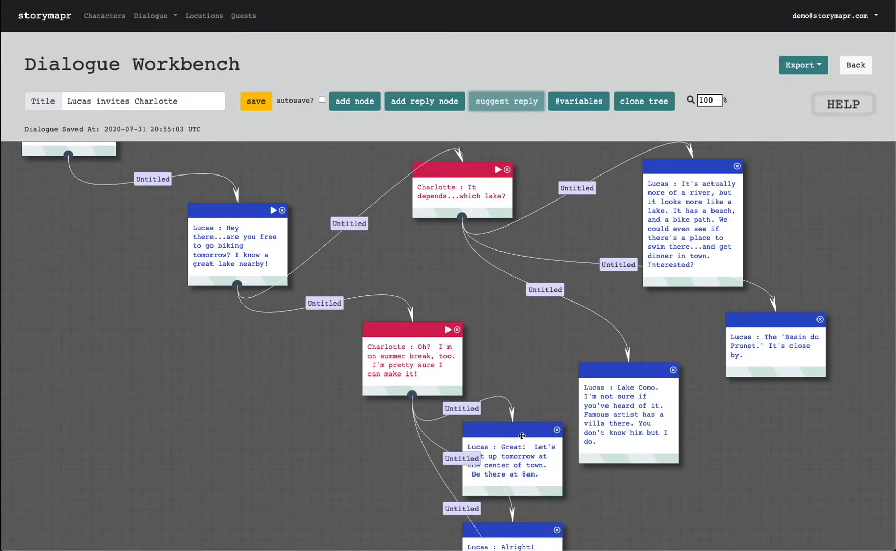
pyautogui.moveTo(522, 435); pyautogui.dragTo(257, 444)
pyautogui.moveTo(483, 451); pyautogui.dragTo(414, 307)
pyautogui.moveTo(450, 384); pyautogui.dragTo(398, 307)
pyautogui.scroll(-1, 452, 494)
pyautogui.moveTo(453, 482); pyautogui.dragTo(621, 419)
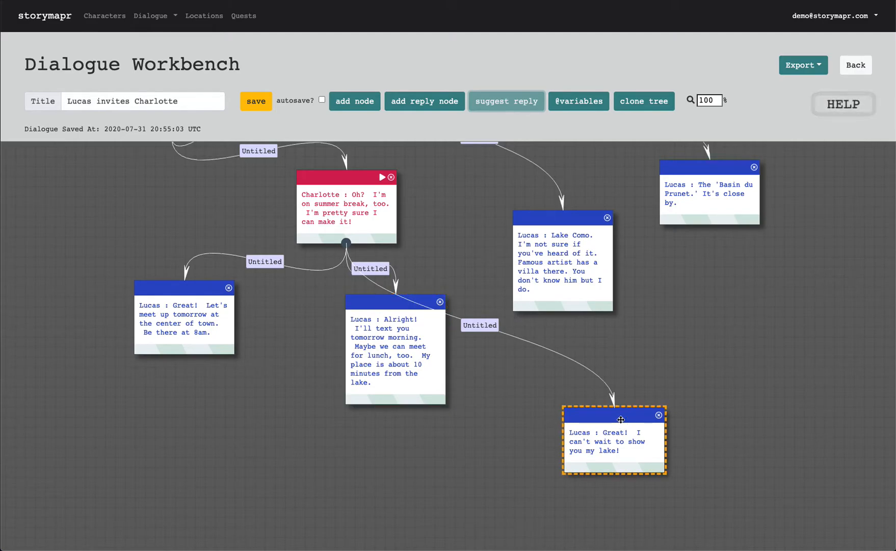
pyautogui.moveTo(621, 419); pyautogui.dragTo(227, 419)
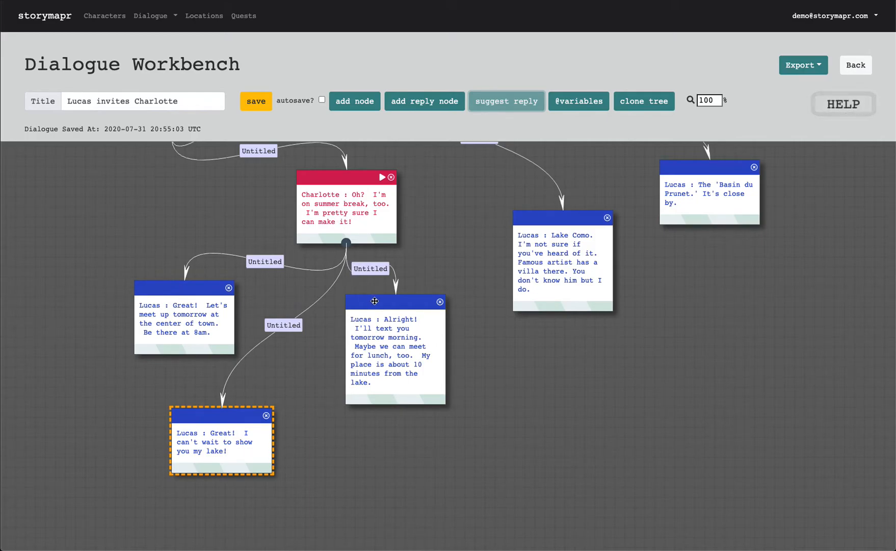
pyautogui.scroll(1, 545, 410)
pyautogui.scroll(7, 544, 411)
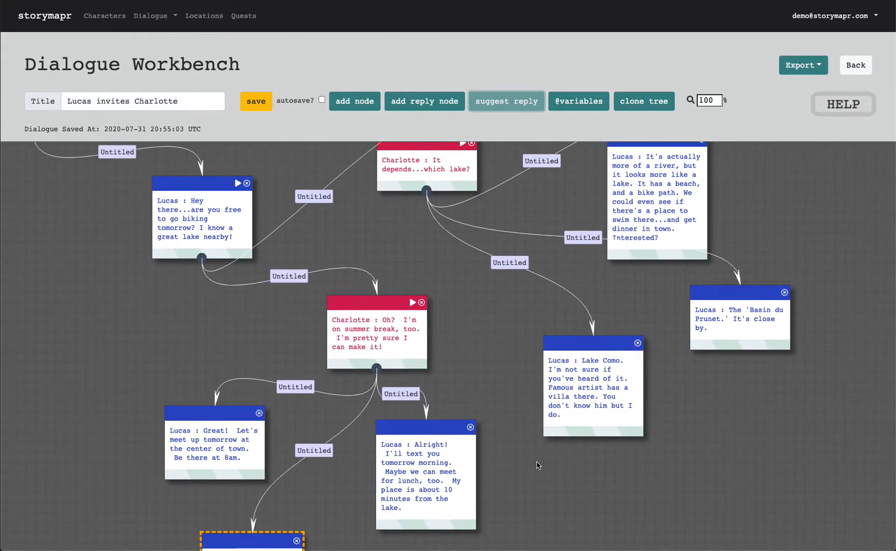
# Save the dialogue and delete Lucas's "Basin du Prunet" reply node.
pyautogui.click(256, 111)
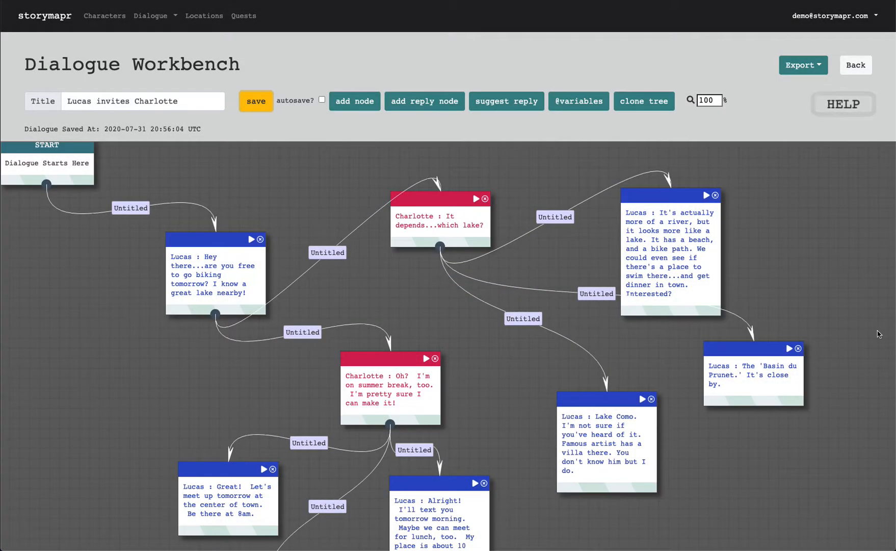
pyautogui.click(799, 349)
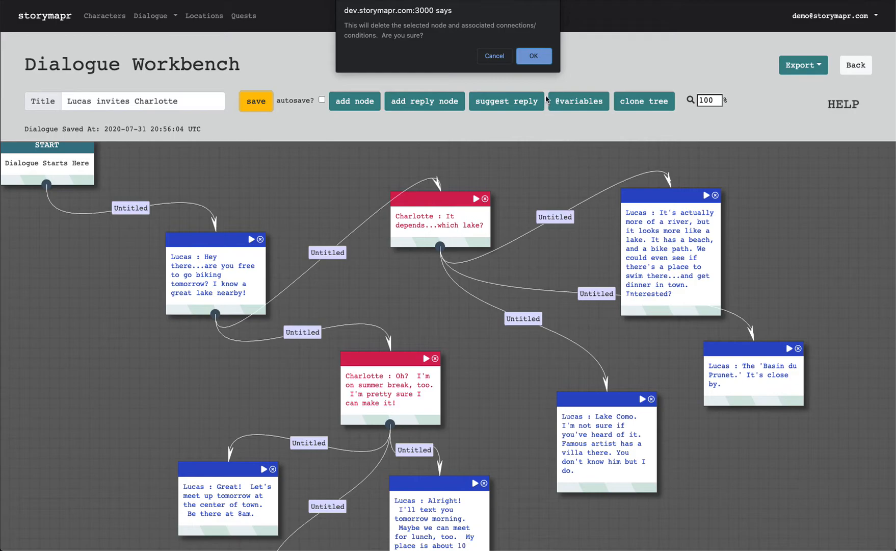
pyautogui.click(543, 57)
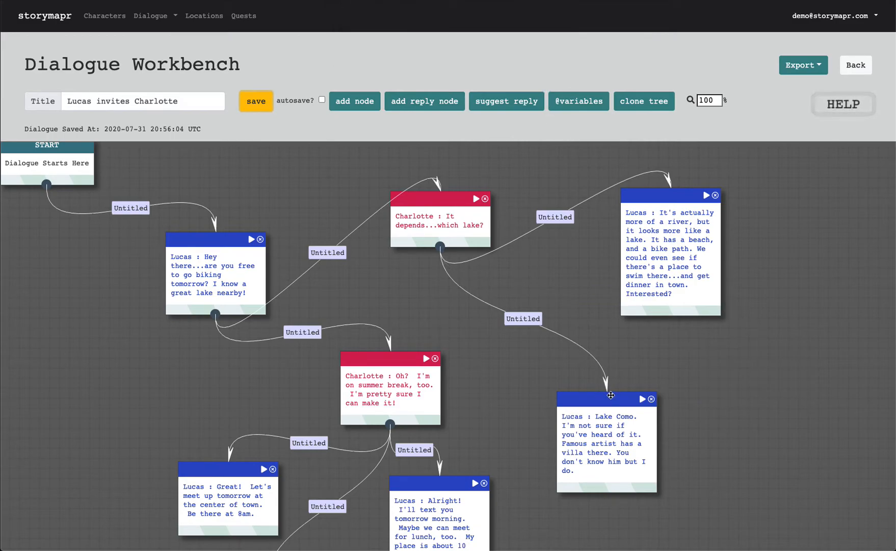
# Spread out Lucas's Lake Como node, Charlotte's summer break node and its three replies to free space beneath the invitation, and save.
pyautogui.moveTo(611, 396); pyautogui.dragTo(765, 362)
pyautogui.moveTo(391, 369); pyautogui.dragTo(540, 338)
pyautogui.moveTo(239, 466); pyautogui.dragTo(584, 433)
pyautogui.moveTo(444, 486); pyautogui.dragTo(706, 488)
pyautogui.scroll(-3, 365, 439)
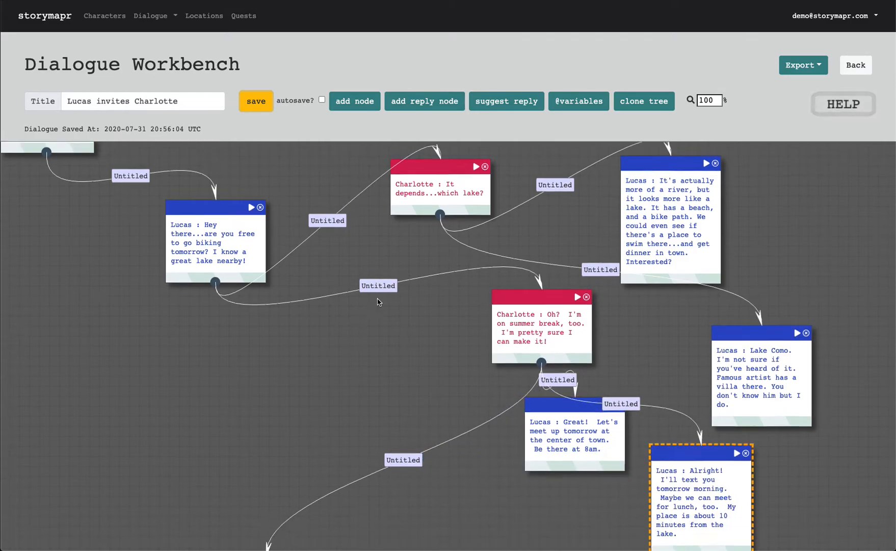
pyautogui.moveTo(297, 453); pyautogui.dragTo(644, 455)
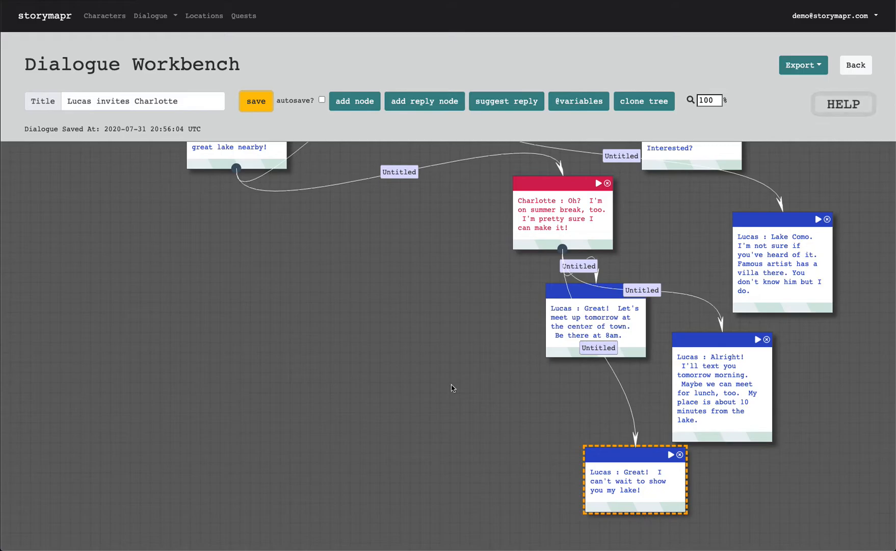
pyautogui.click(256, 101)
# Add Charlotte's reply "Ugh...no get away!" to Lucas's biking invitation, place it beneath the invitation and save the dialogue.
pyautogui.click(188, 293)
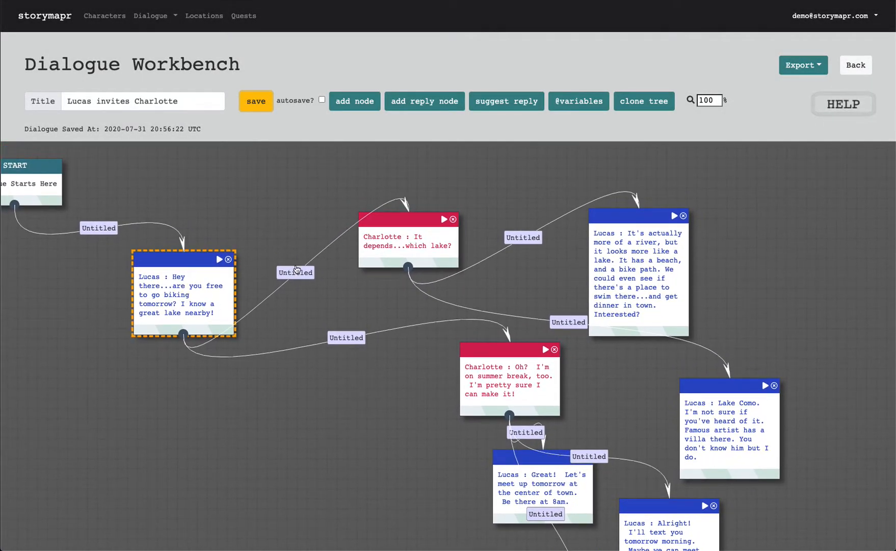
pyautogui.click(409, 108)
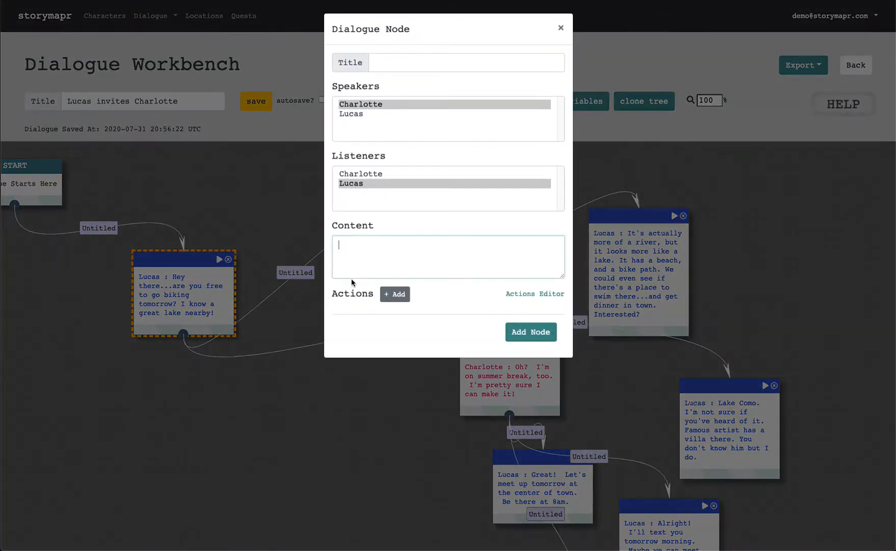
pyautogui.write('Ugh...no get away!')
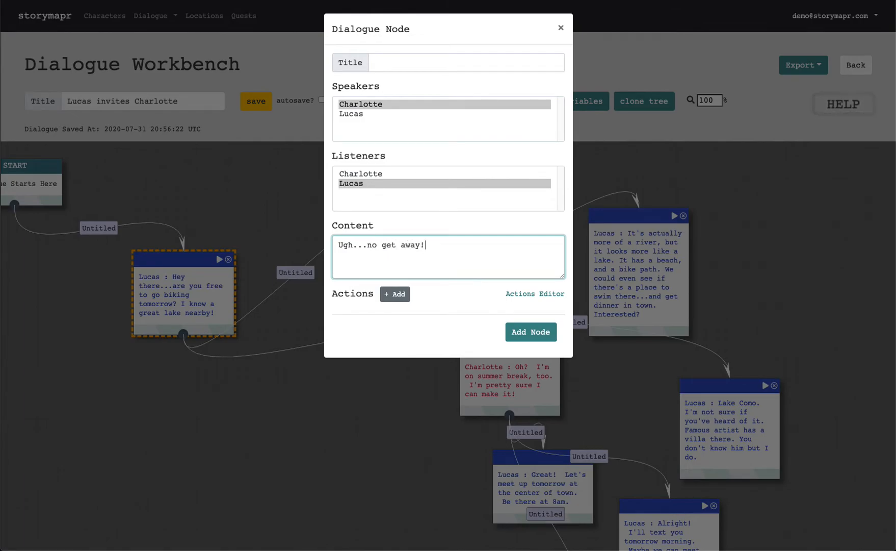
pyautogui.click(531, 332)
pyautogui.moveTo(281, 366); pyautogui.dragTo(132, 429)
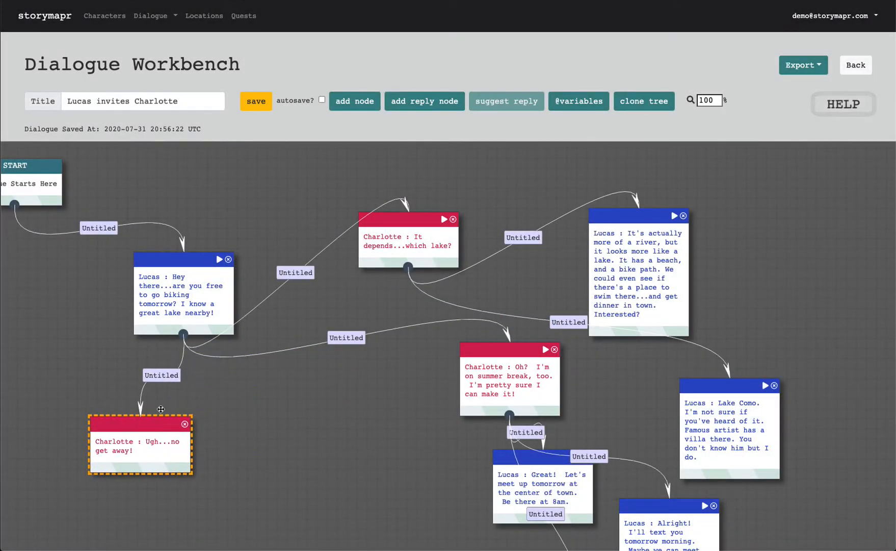
pyautogui.click(260, 103)
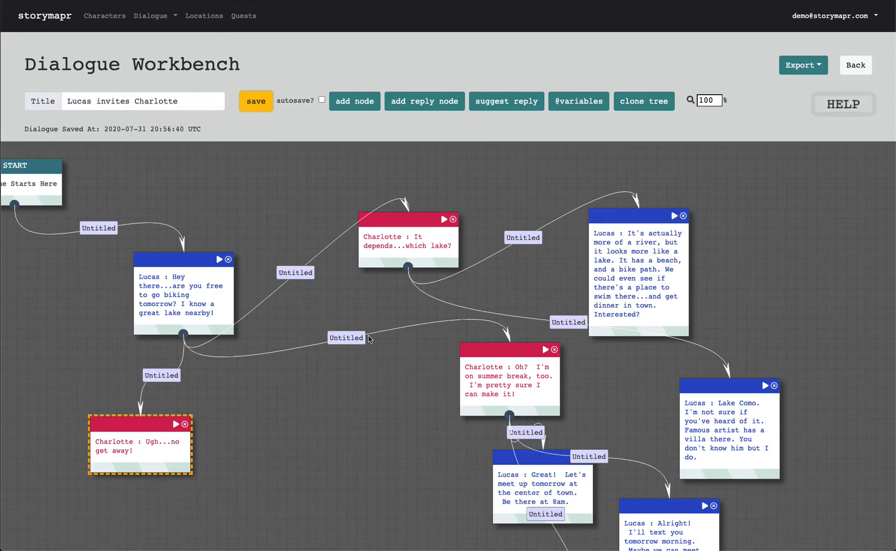
# Generate suggested replies to Charlotte's "Ugh...no get away!" node and spread Lucas's three replies around it.
pyautogui.click(507, 104)
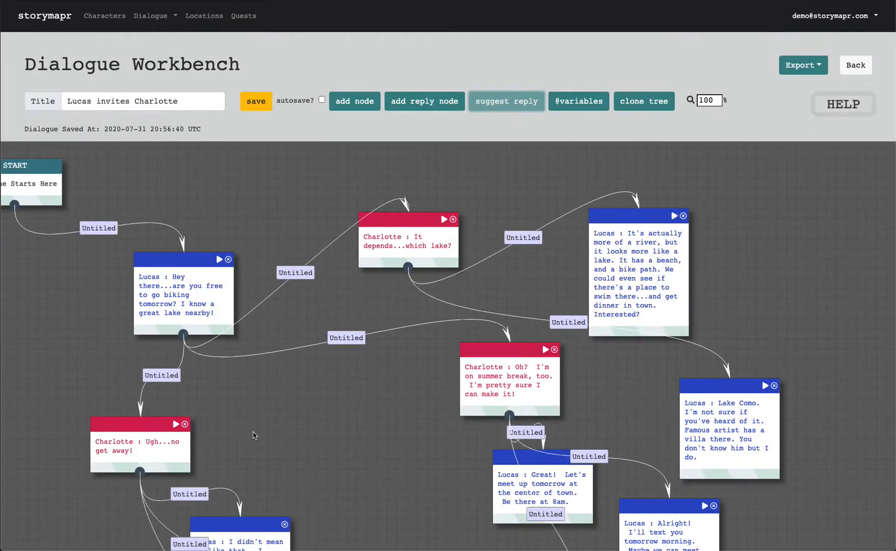
pyautogui.moveTo(258, 526); pyautogui.dragTo(311, 411)
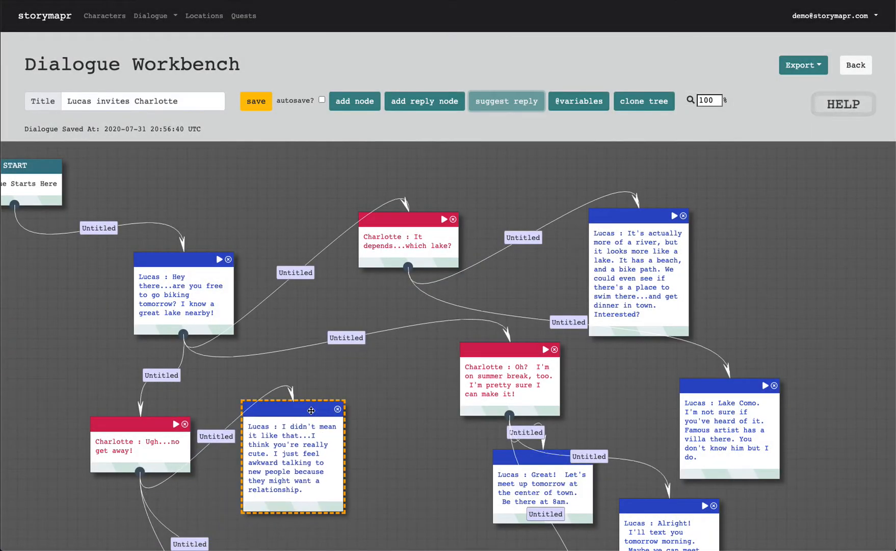
pyautogui.scroll(-5, 404, 409)
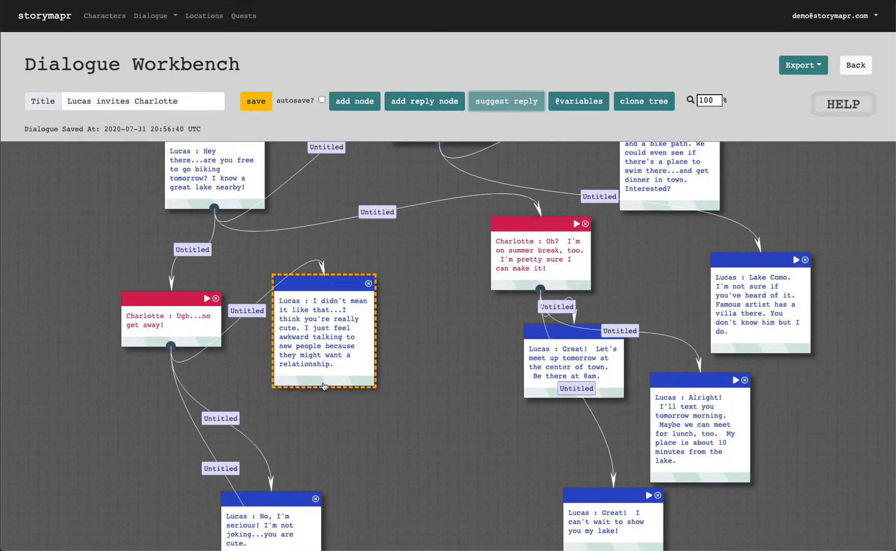
pyautogui.moveTo(281, 502); pyautogui.dragTo(328, 445)
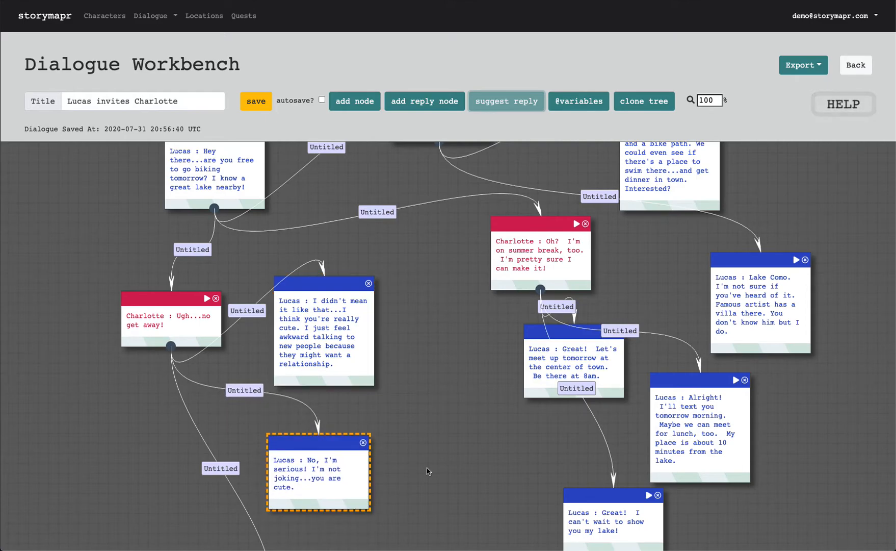
pyautogui.scroll(-4, 430, 458)
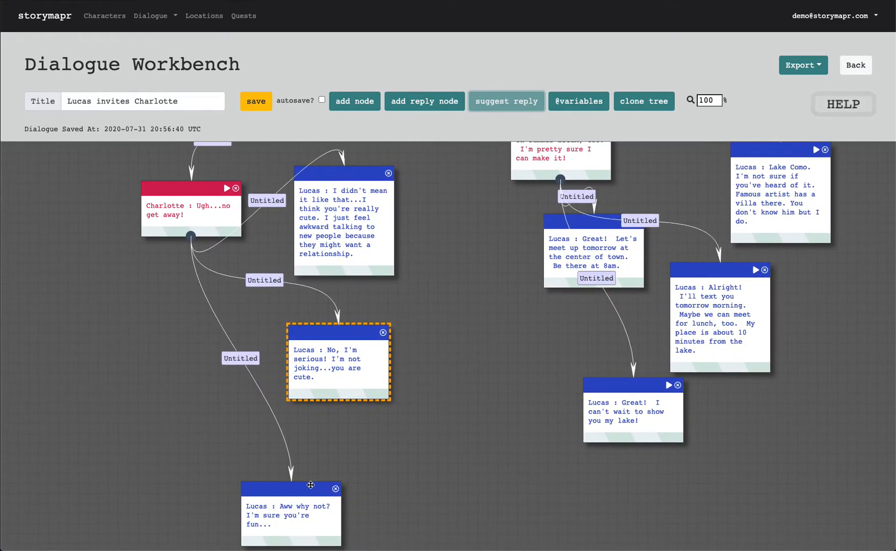
pyautogui.moveTo(310, 484); pyautogui.dragTo(146, 311)
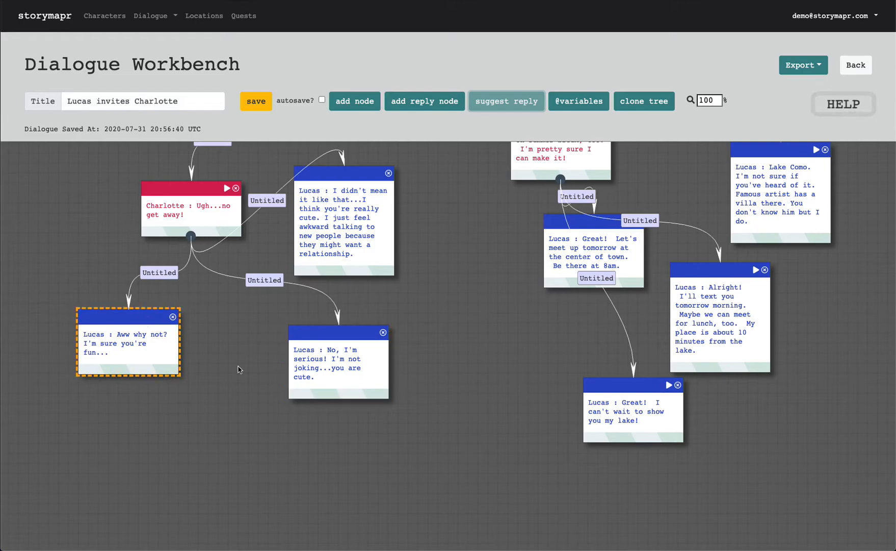
# Delete Lucas's "I didn't mean it like that" and "No, I'm serious!" reply nodes and save the dialogue.
pyautogui.scroll(4, 492, 298)
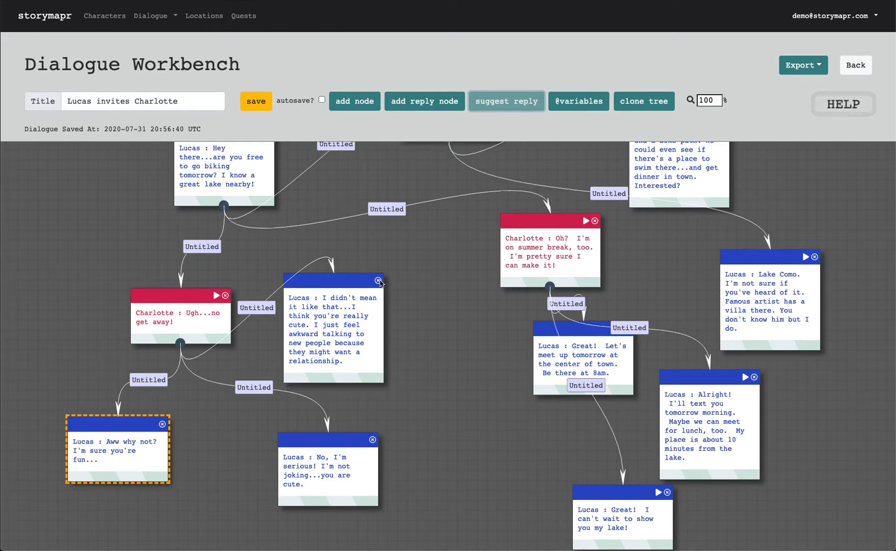
pyautogui.click(379, 280)
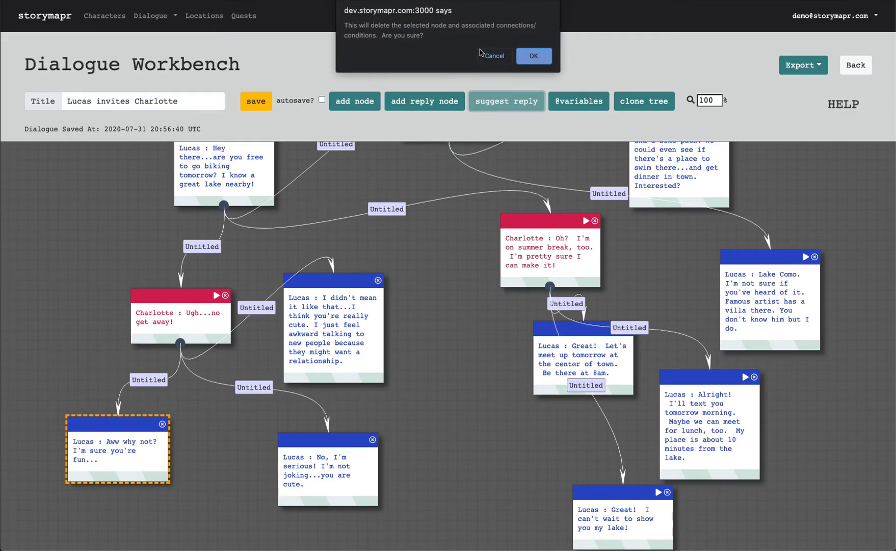
pyautogui.click(542, 56)
pyautogui.click(373, 439)
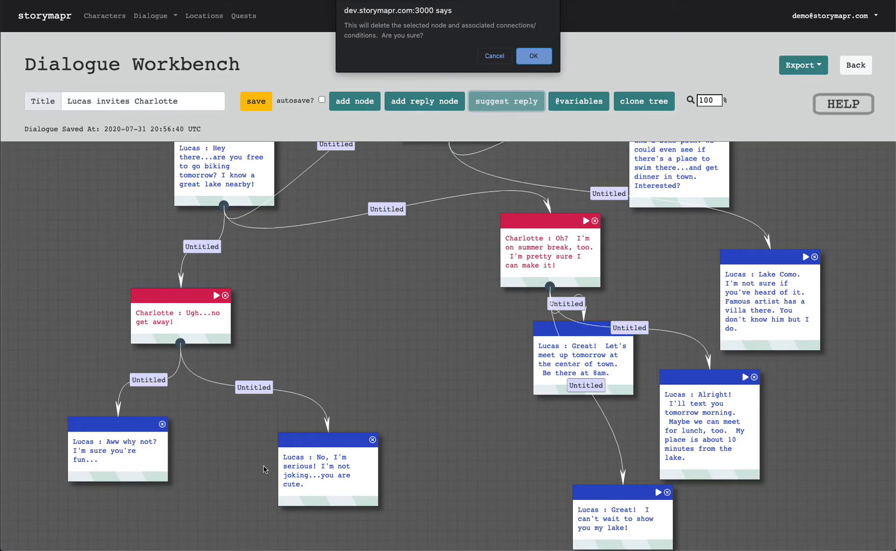
pyautogui.click(535, 56)
pyautogui.click(254, 101)
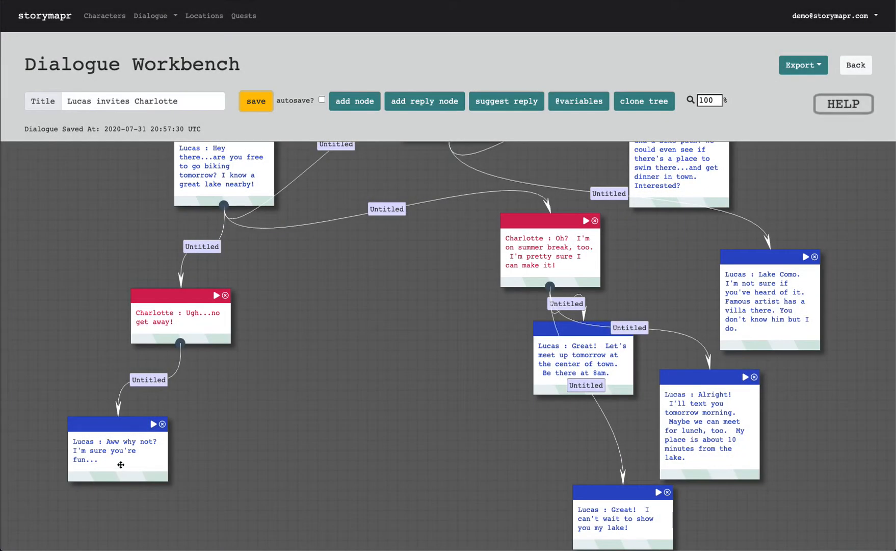
# Generate suggested replies to Lucas's "Aww why not?" node and arrange Charlotte's three replies so they do not overlap.
pyautogui.click(121, 463)
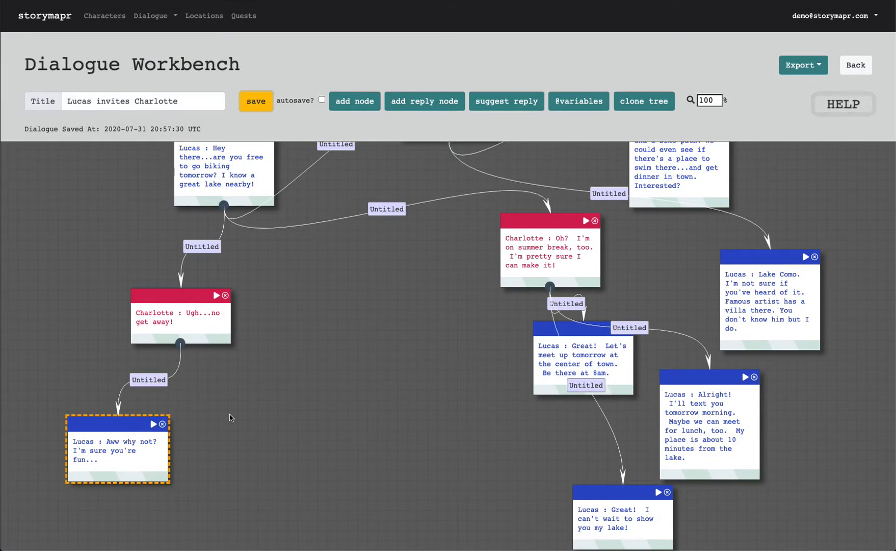
pyautogui.click(493, 102)
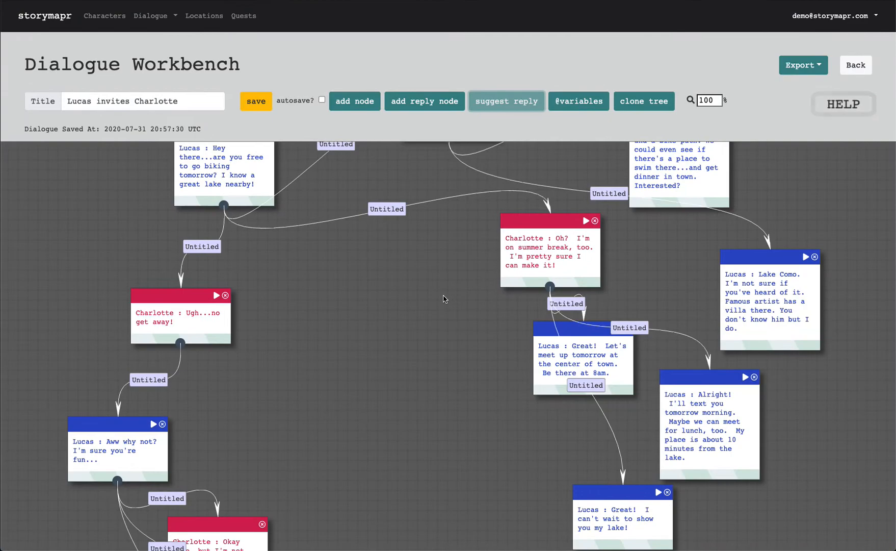
pyautogui.moveTo(221, 519); pyautogui.dragTo(318, 387)
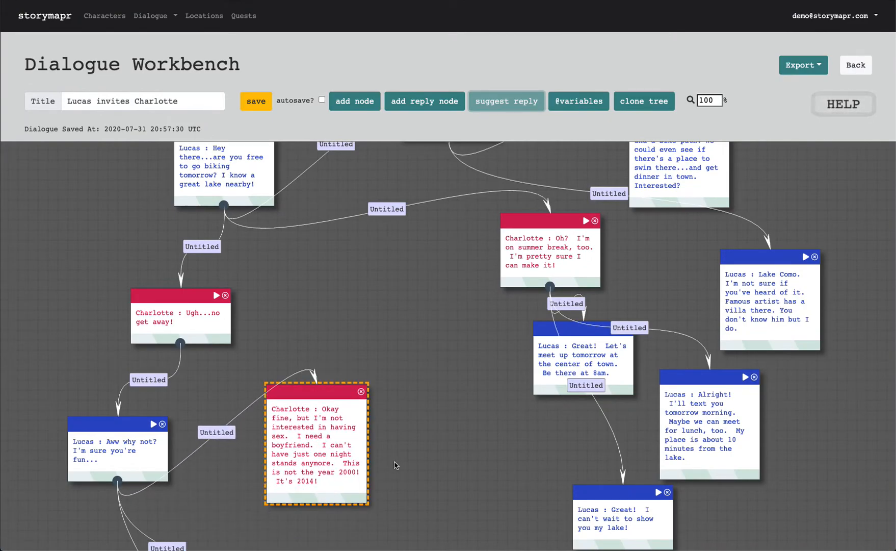
pyautogui.scroll(-2, 395, 465)
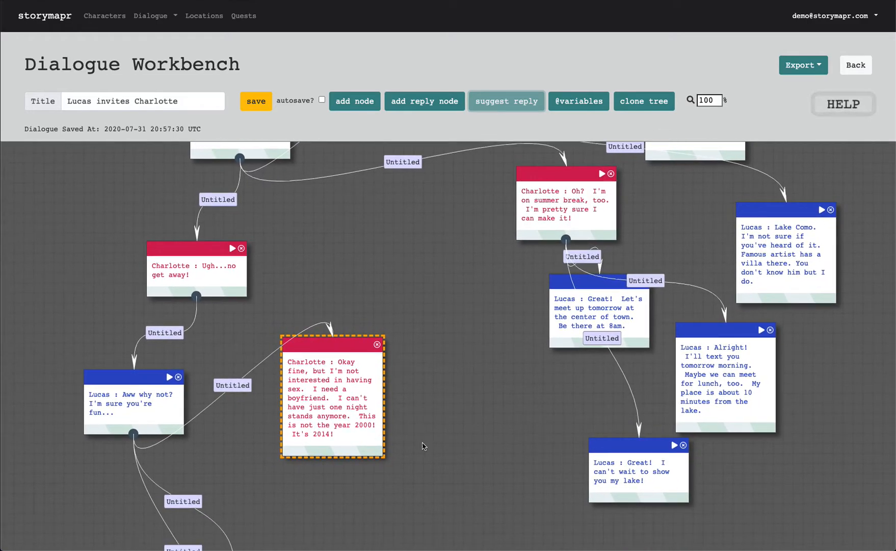
pyautogui.moveTo(424, 460); pyautogui.dragTo(436, 388)
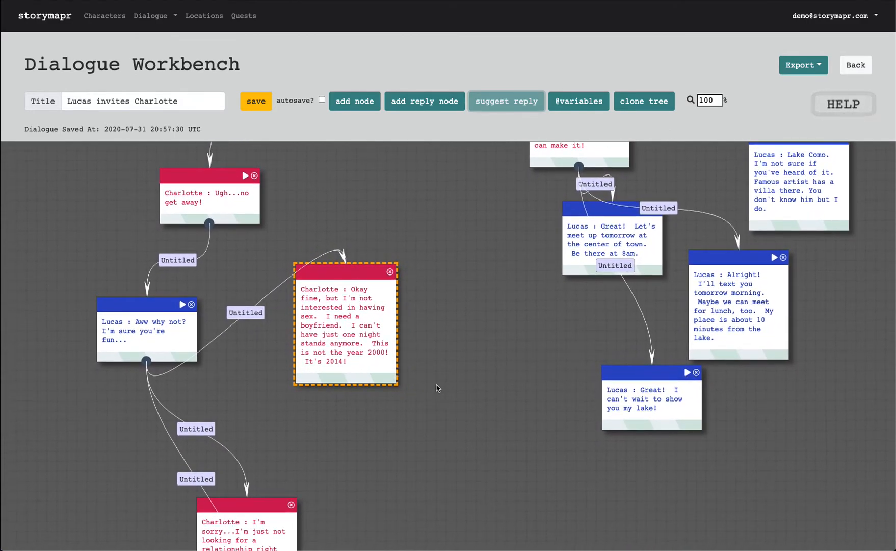
pyautogui.moveTo(265, 503); pyautogui.dragTo(438, 421)
pyautogui.moveTo(290, 514); pyautogui.dragTo(337, 395)
pyautogui.scroll(-1, 337, 396)
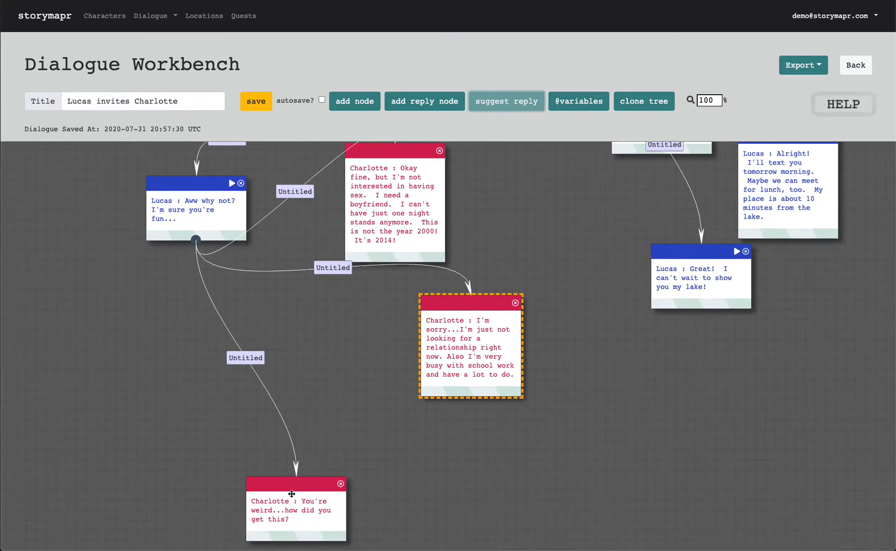
pyautogui.moveTo(297, 487); pyautogui.dragTo(273, 328)
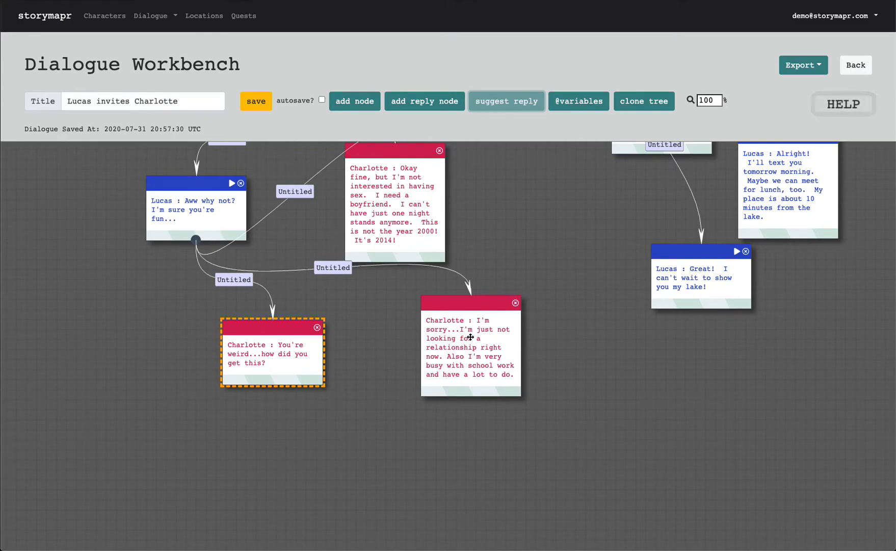
pyautogui.moveTo(469, 338); pyautogui.dragTo(386, 436)
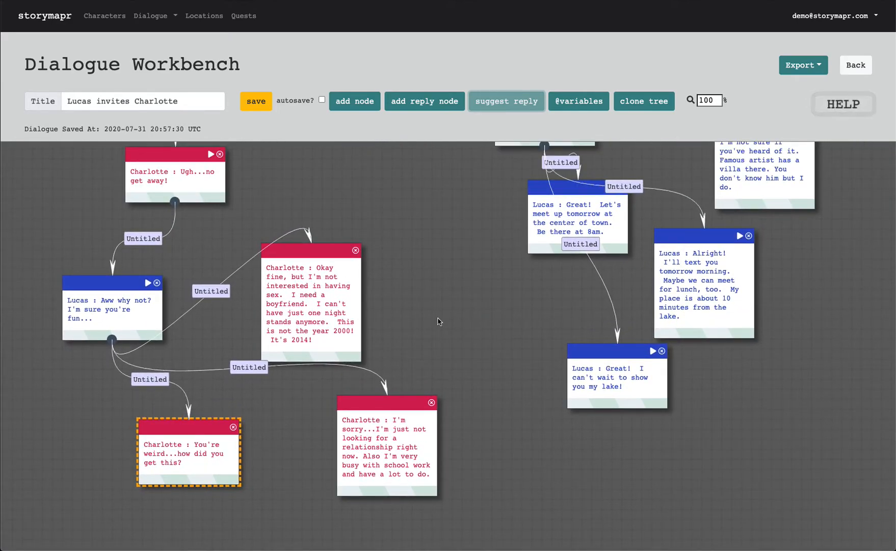
# Delete Charlotte's "Okay fine" reply, save the dialogue, and move her "I'm sorry" reply closer to the "You're weird" reply.
pyautogui.click(356, 250)
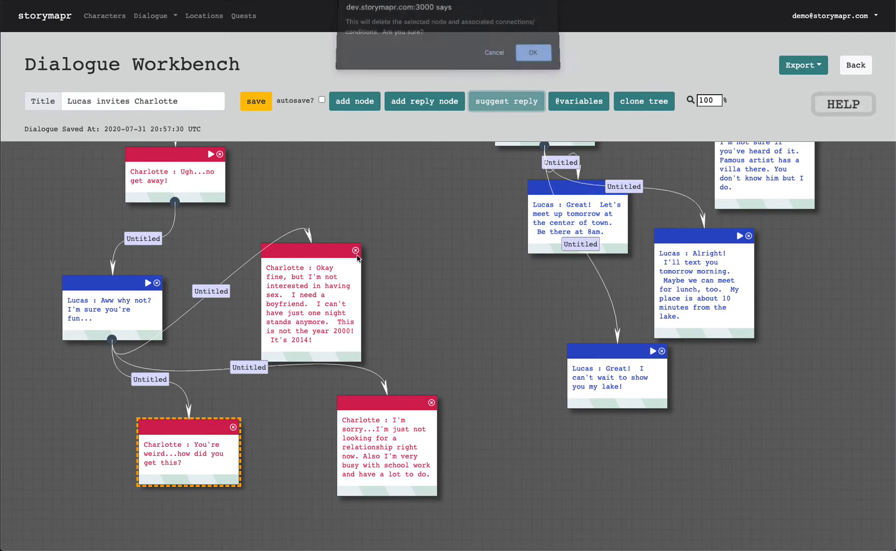
pyautogui.click(533, 56)
pyautogui.click(255, 103)
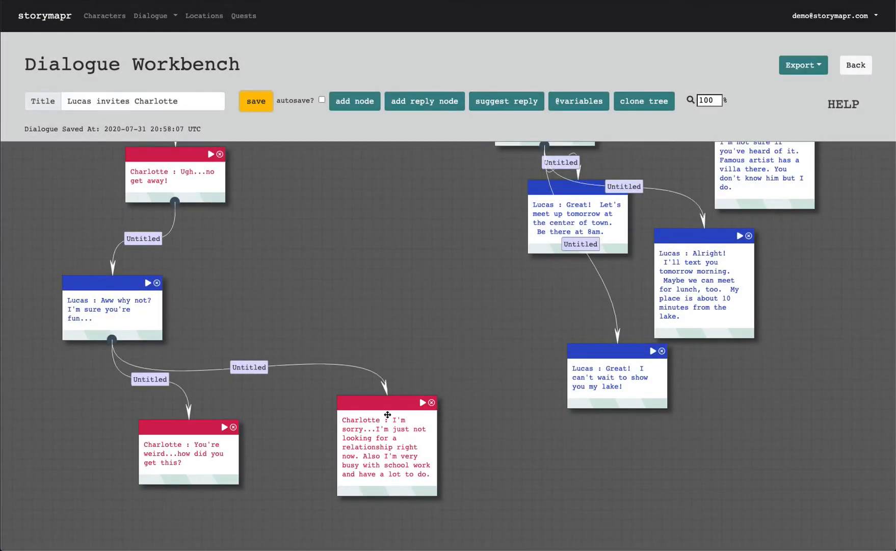
pyautogui.moveTo(363, 405); pyautogui.dragTo(318, 432)
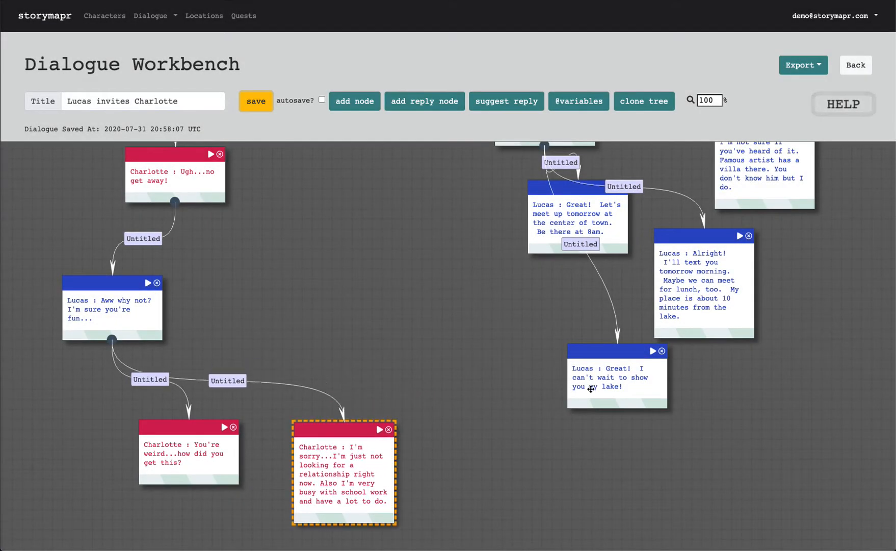
# Generate suggested replies to Lucas's "I can't wait to show you my lake!" node and separate it from Charlotte's "I hope you're not bringing your phone" reply.
pyautogui.moveTo(614, 363); pyautogui.dragTo(600, 396)
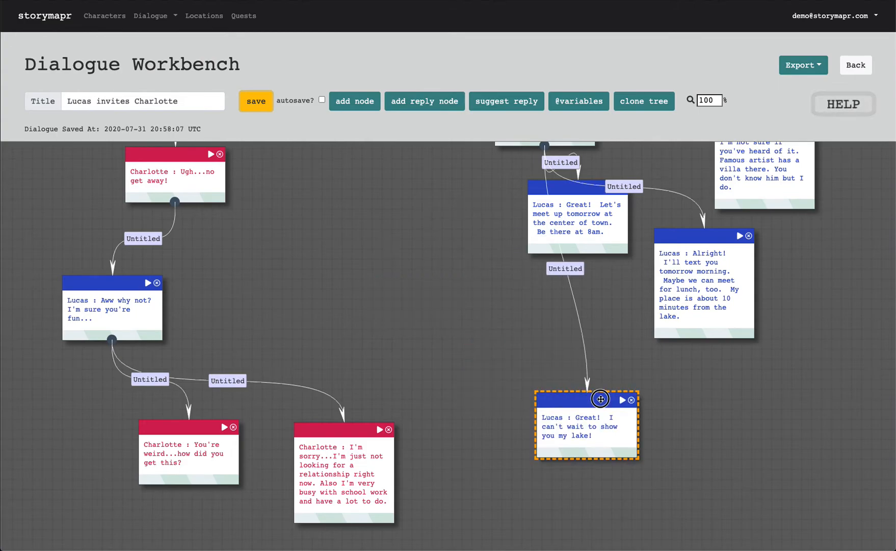
pyautogui.click(497, 103)
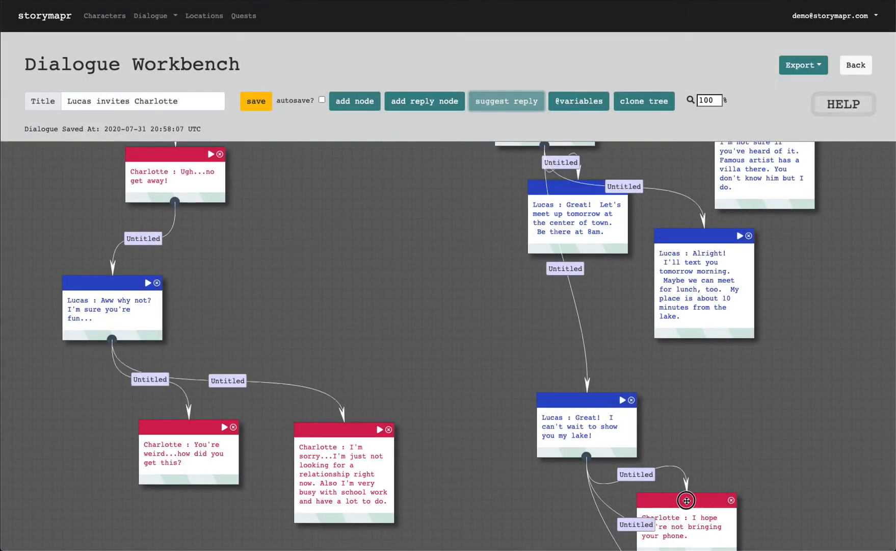
pyautogui.moveTo(679, 491); pyautogui.dragTo(741, 417)
pyautogui.moveTo(576, 402); pyautogui.dragTo(399, 274)
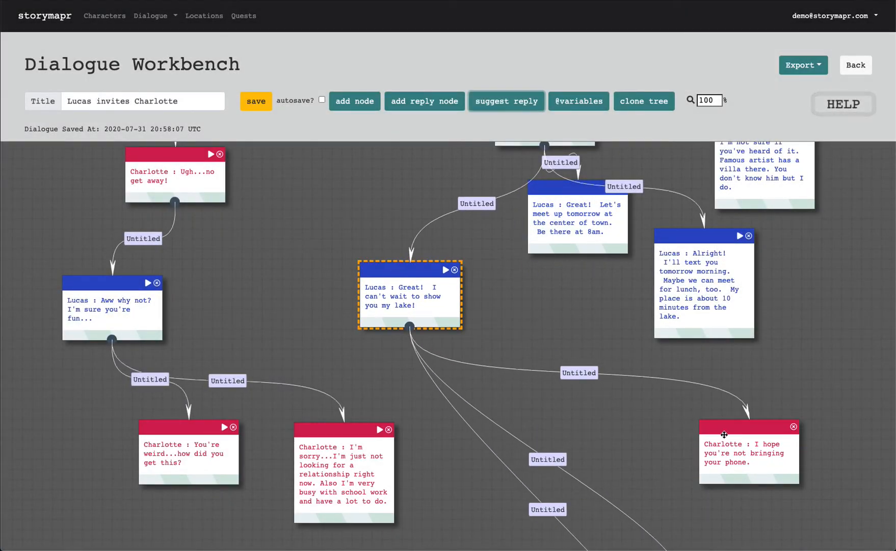
# Place Charlotte's "How did you find this lake" and "Will your friend" replies nearer to Lucas's lake node without overlaps, and save the dialogue.
pyautogui.scroll(-5, 652, 432)
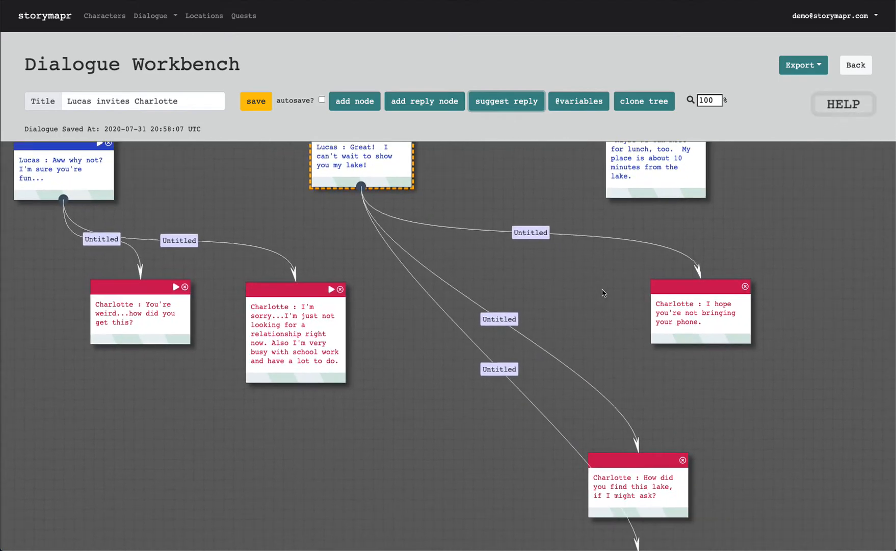
pyautogui.moveTo(659, 478); pyautogui.dragTo(583, 308)
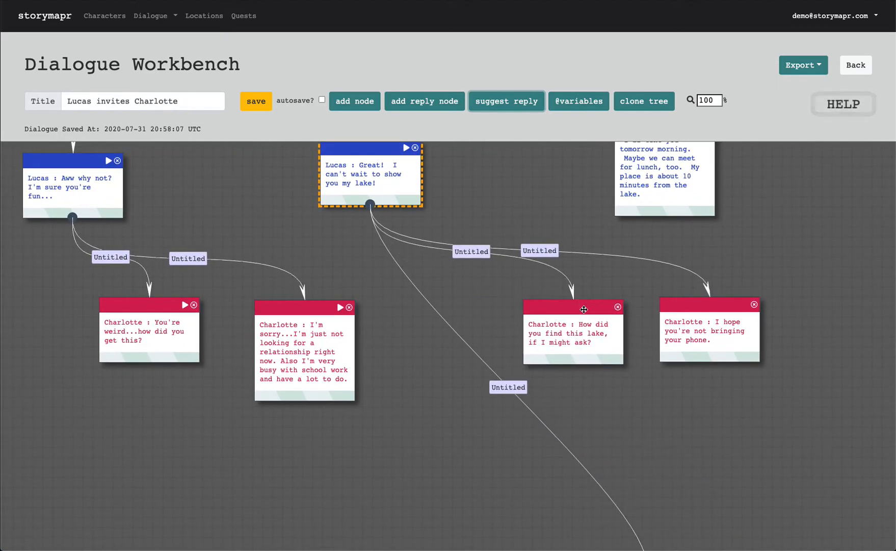
pyautogui.scroll(-2, 746, 451)
pyautogui.scroll(-2, 711, 379)
pyautogui.moveTo(628, 479); pyautogui.dragTo(478, 331)
pyautogui.scroll(5, 699, 306)
pyautogui.hscroll(-3, 698, 306)
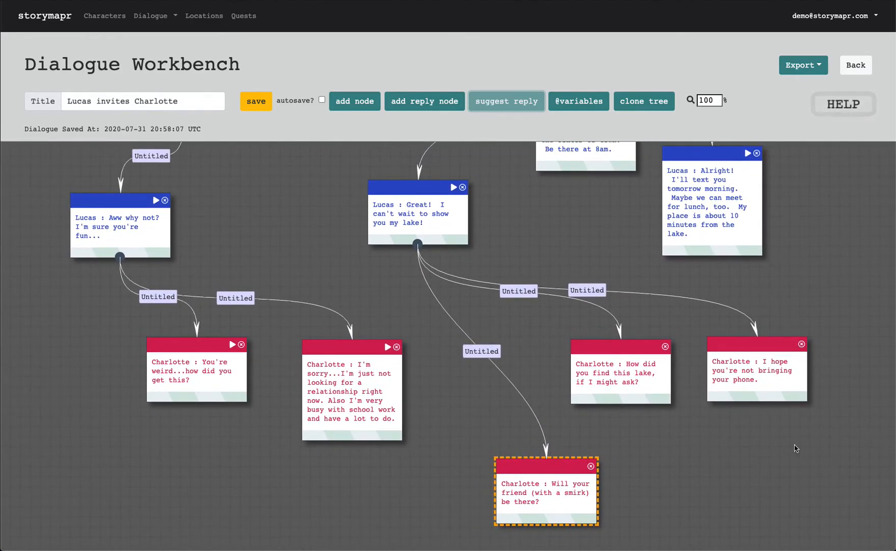
pyautogui.click(256, 101)
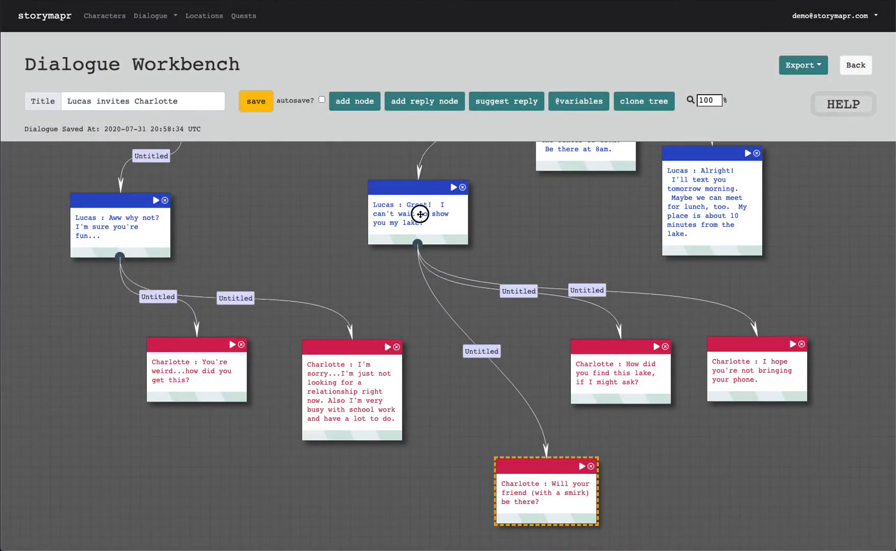
# Add Lucas's reply "A friend of mine suggested it. He said it's super beautiful this time of year..." to Charlotte's lake question and save the dialogue.
pyautogui.click(420, 213)
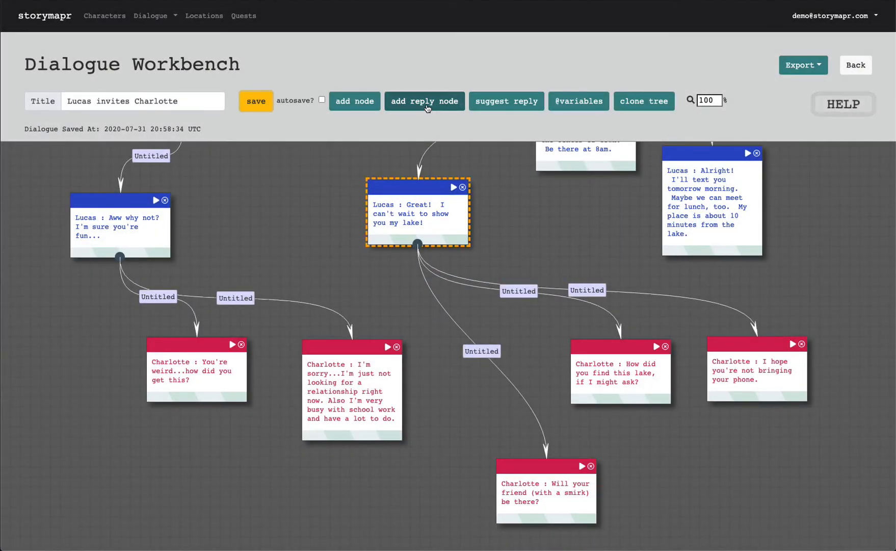
pyautogui.click(613, 370)
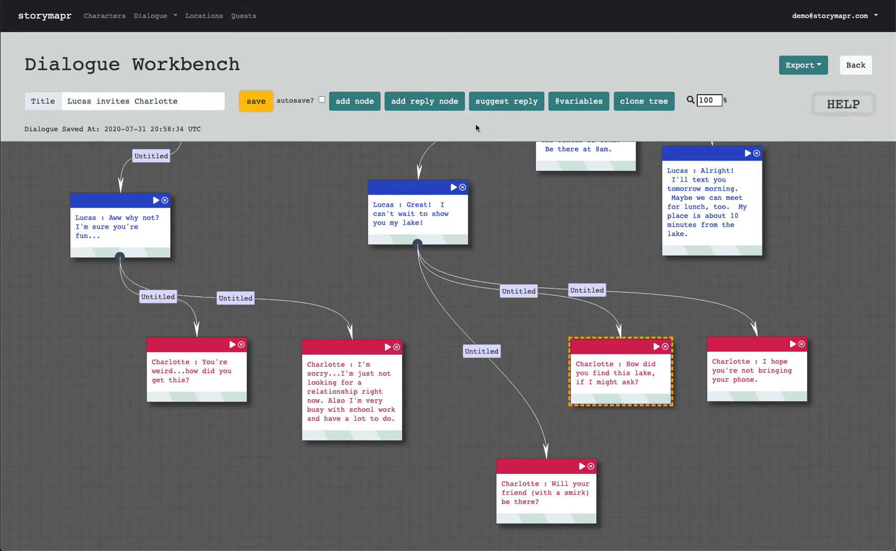
pyautogui.click(426, 104)
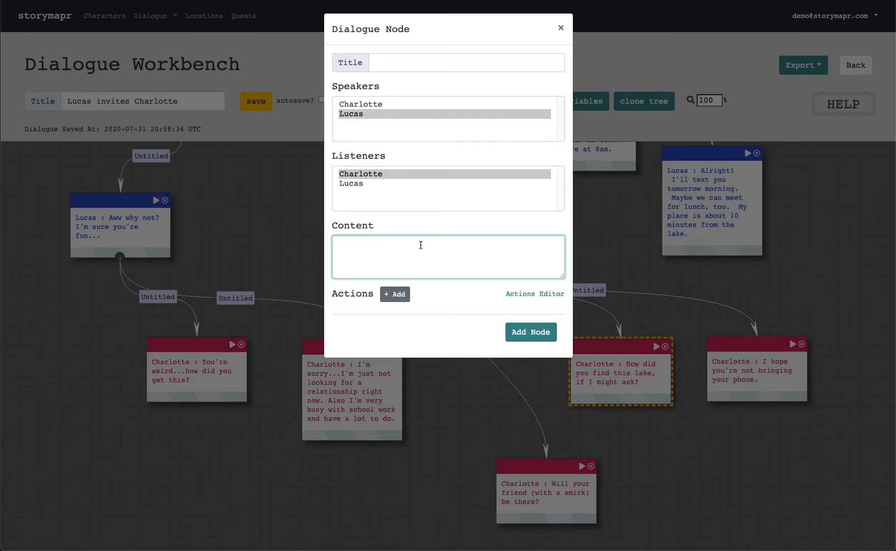
pyautogui.write('II')
pyautogui.press('BackSpace')
pyautogui.press('BackSpace')
pyautogui.press('BackSpace')
pyautogui.write('A friend of mine suggested i')
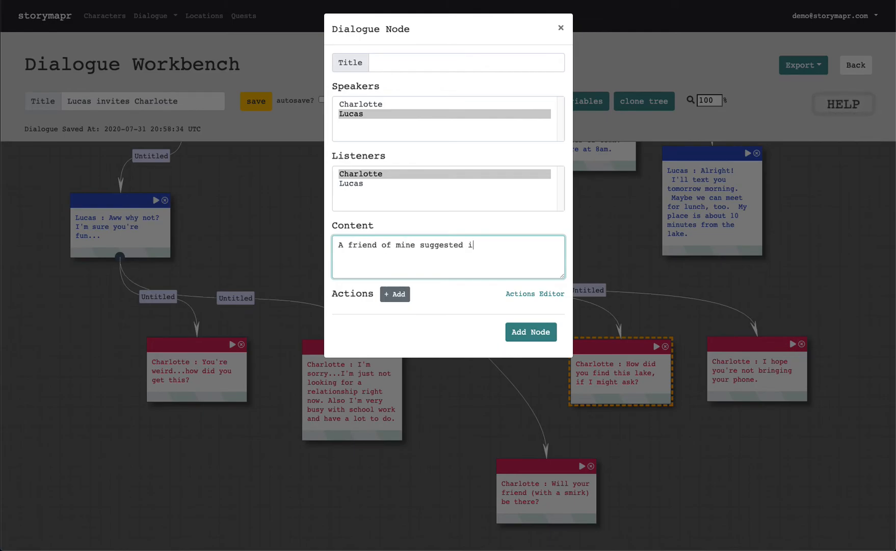
pyautogui.write("t.  He said it's super beau")
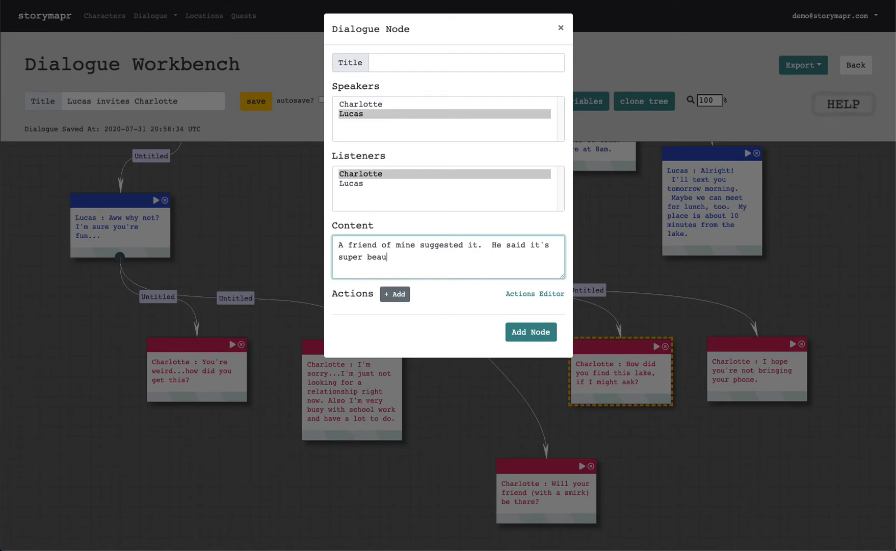
pyautogui.write('tiful this time of year...')
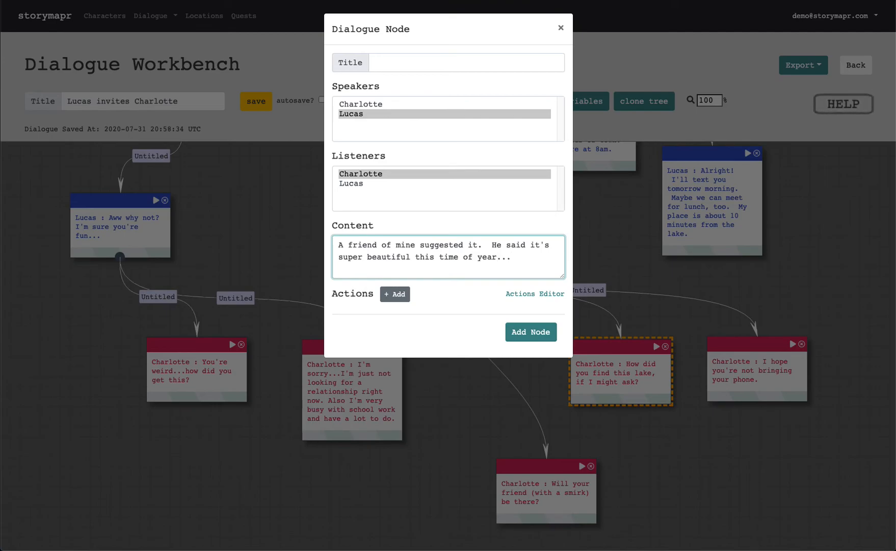
pyautogui.click(531, 331)
pyautogui.click(254, 105)
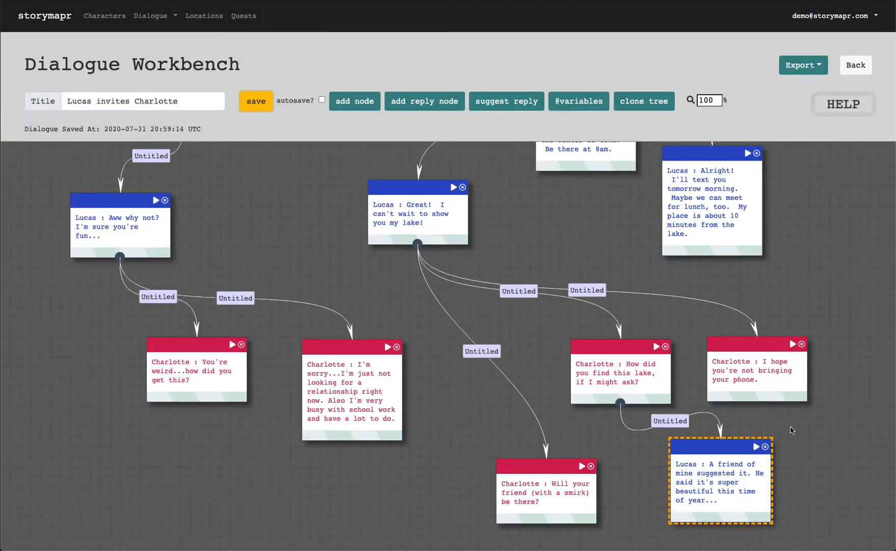
# Move Lucas's "A friend of mine suggested it" node farther below Charlotte's lake question and generate suggested replies to it.
pyautogui.moveTo(791, 429); pyautogui.dragTo(573, 339)
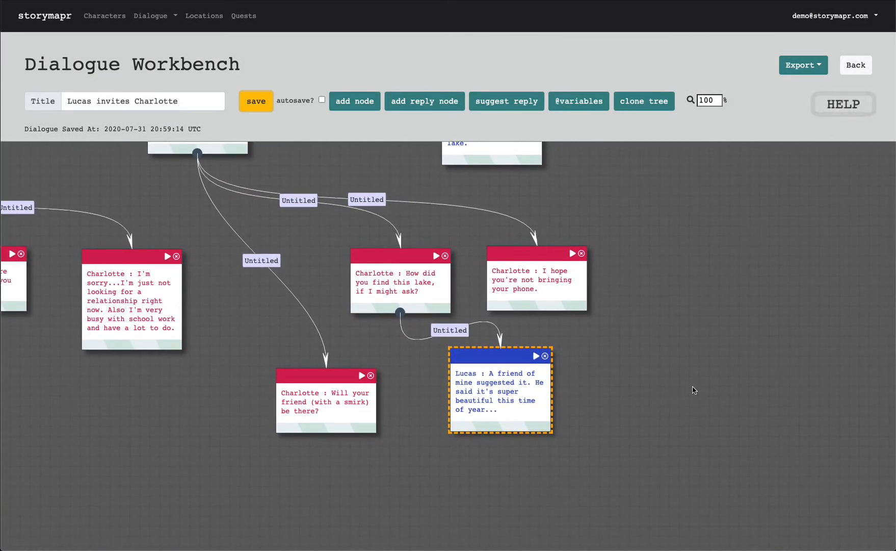
pyautogui.moveTo(621, 389); pyautogui.dragTo(537, 344)
pyautogui.moveTo(427, 316); pyautogui.dragTo(486, 425)
pyautogui.click(492, 106)
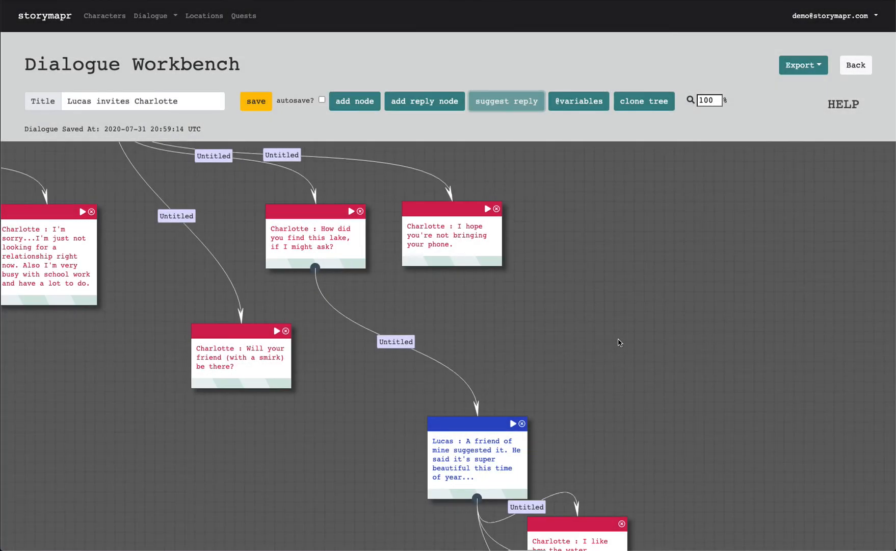
# Stack Charlotte's three suggested replies to Lucas's "A friend of mine suggested it" in a column beside that node.
pyautogui.moveTo(619, 342); pyautogui.dragTo(606, 263)
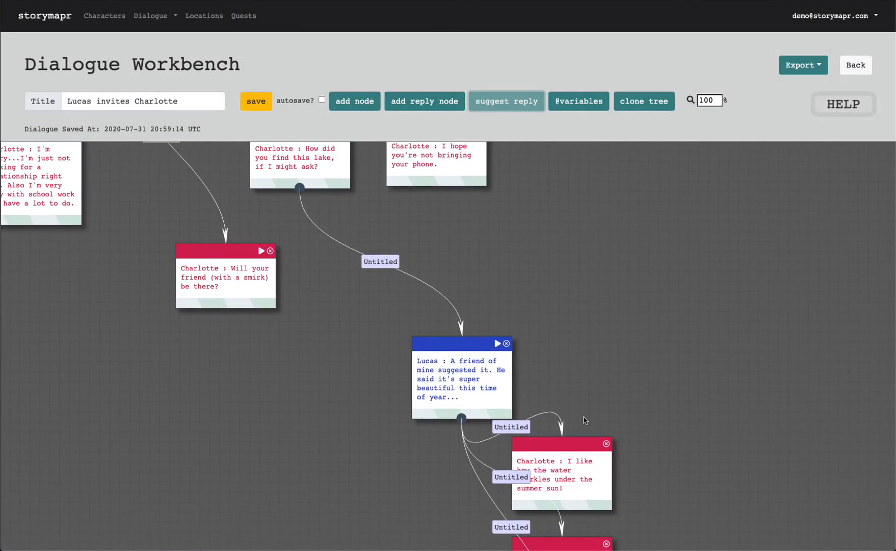
pyautogui.moveTo(575, 441); pyautogui.dragTo(682, 157)
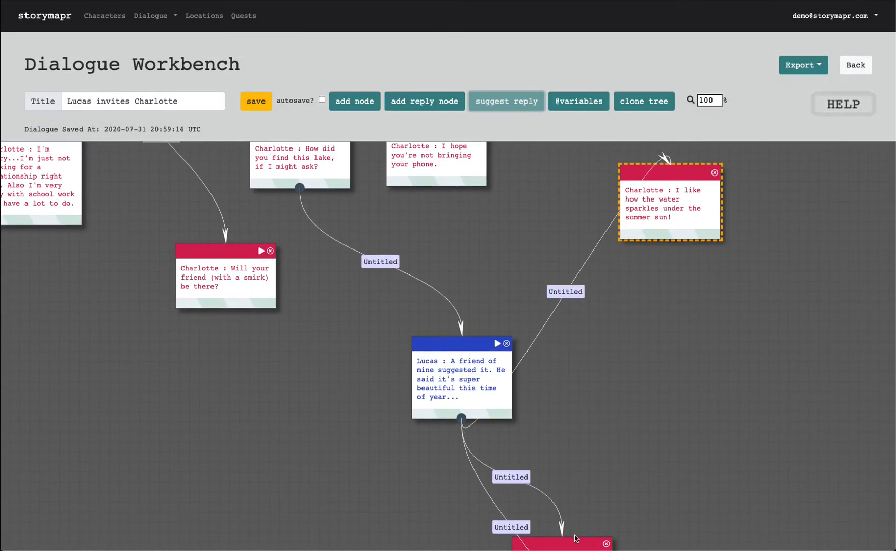
pyautogui.moveTo(576, 542); pyautogui.dragTo(688, 288)
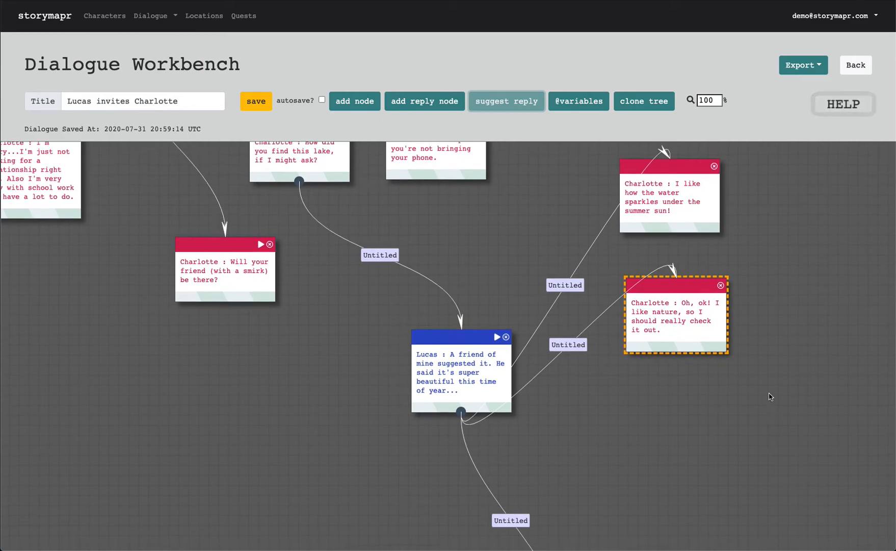
pyautogui.moveTo(768, 411); pyautogui.dragTo(764, 310)
pyautogui.moveTo(571, 504); pyautogui.dragTo(702, 270)
pyautogui.moveTo(792, 278); pyautogui.dragTo(792, 415)
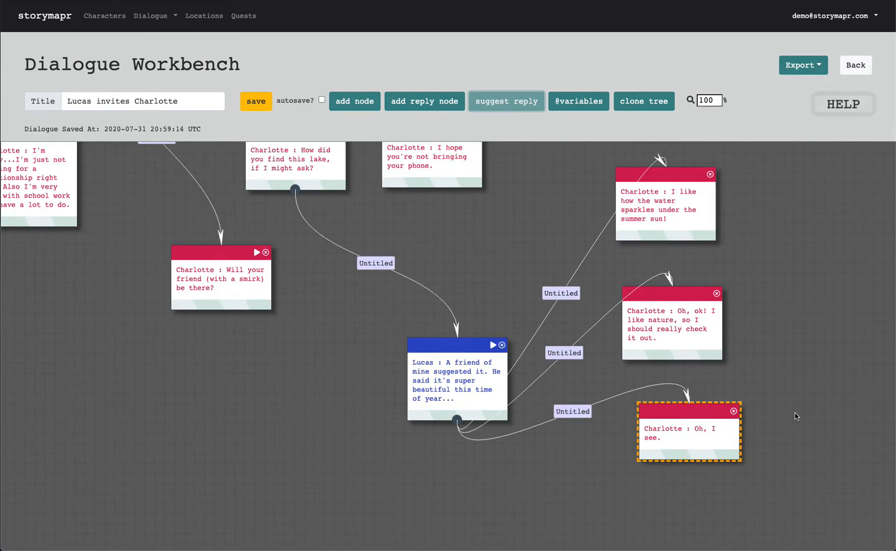
# Delete Charlotte's "Oh, I see." reply node and save the dialogue.
pyautogui.click(734, 412)
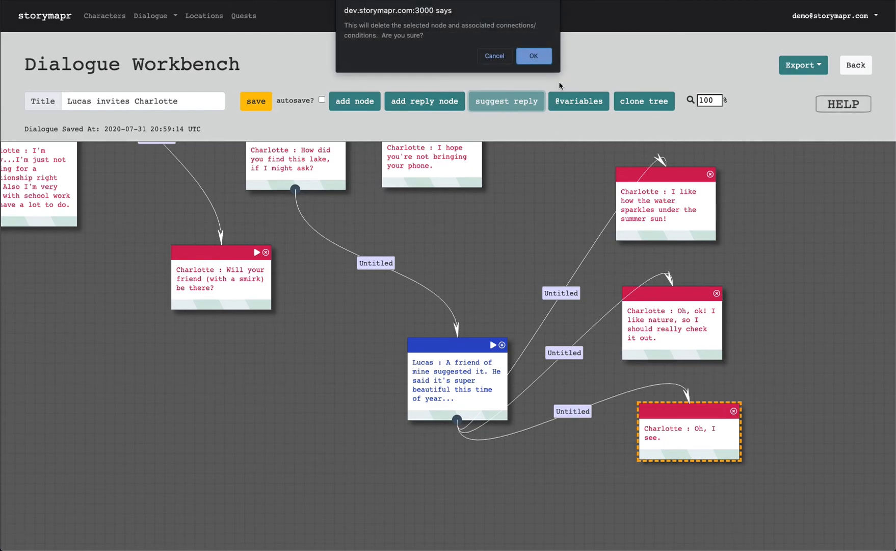
pyautogui.click(533, 56)
pyautogui.click(662, 297)
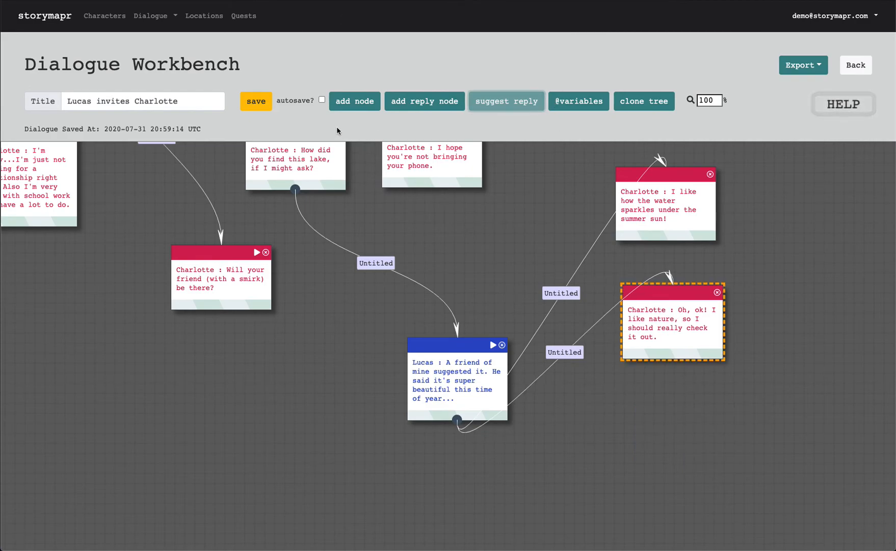
pyautogui.click(256, 101)
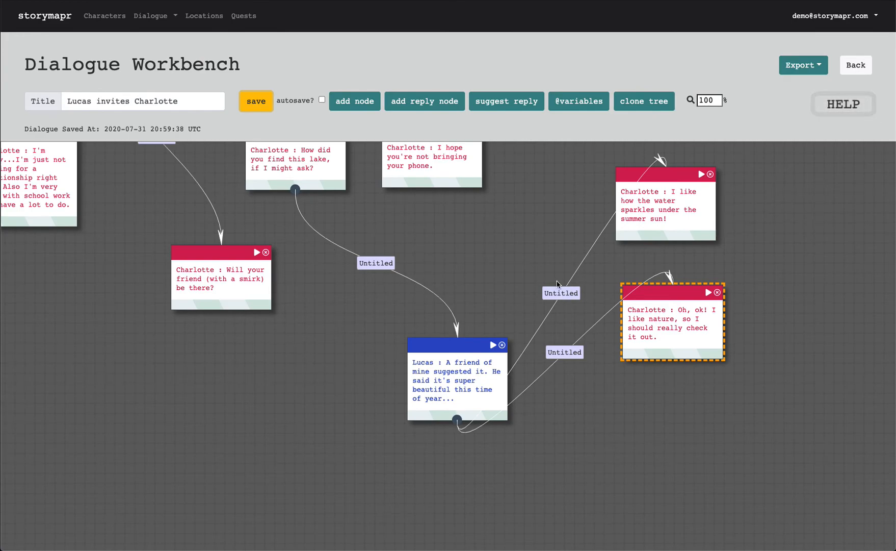
# Lower Charlotte's "Oh, ok! I like nature" reply and move Lucas's "A friend of mine suggested it" node closer to Charlotte's lake question.
pyautogui.moveTo(515, 259); pyautogui.dragTo(495, 339)
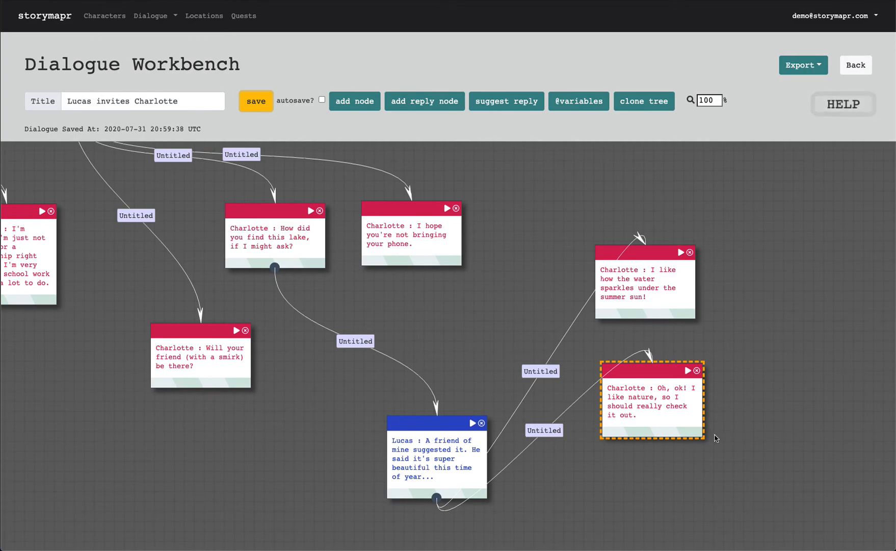
pyautogui.moveTo(675, 404); pyautogui.dragTo(667, 443)
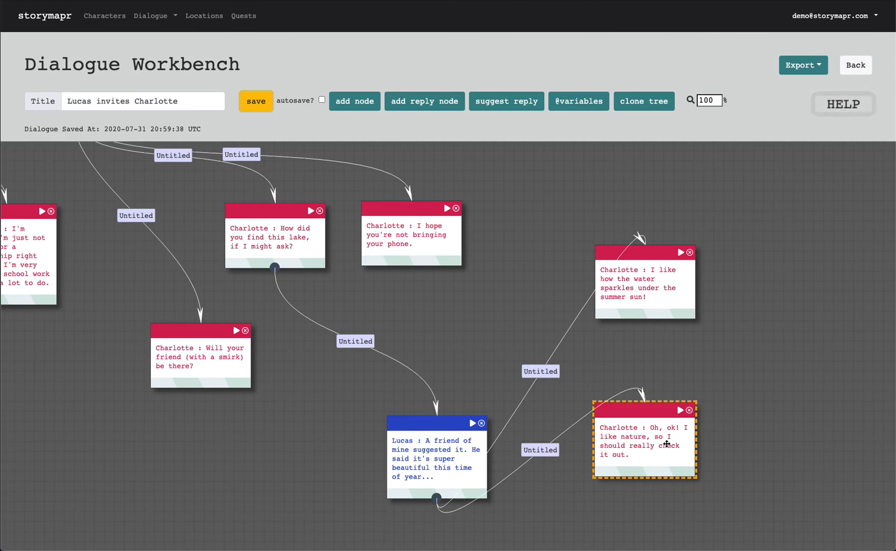
pyautogui.moveTo(448, 428); pyautogui.dragTo(407, 351)
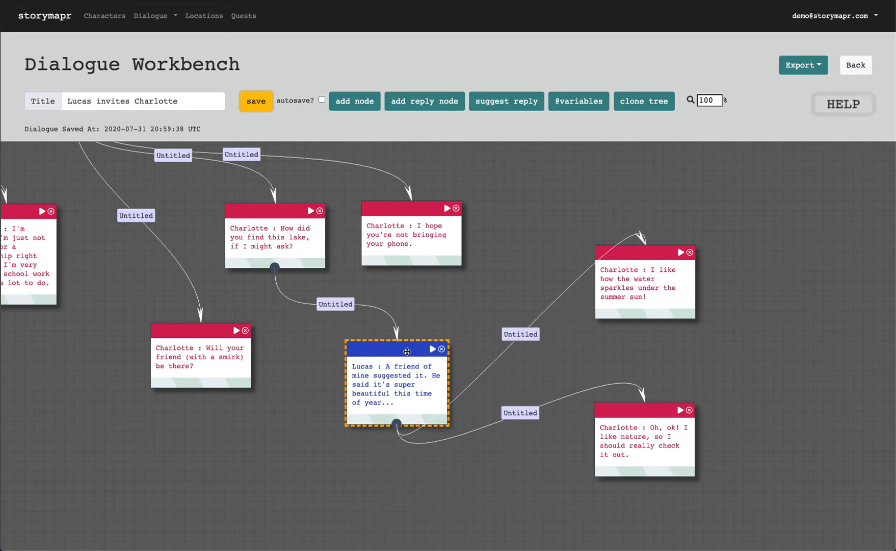